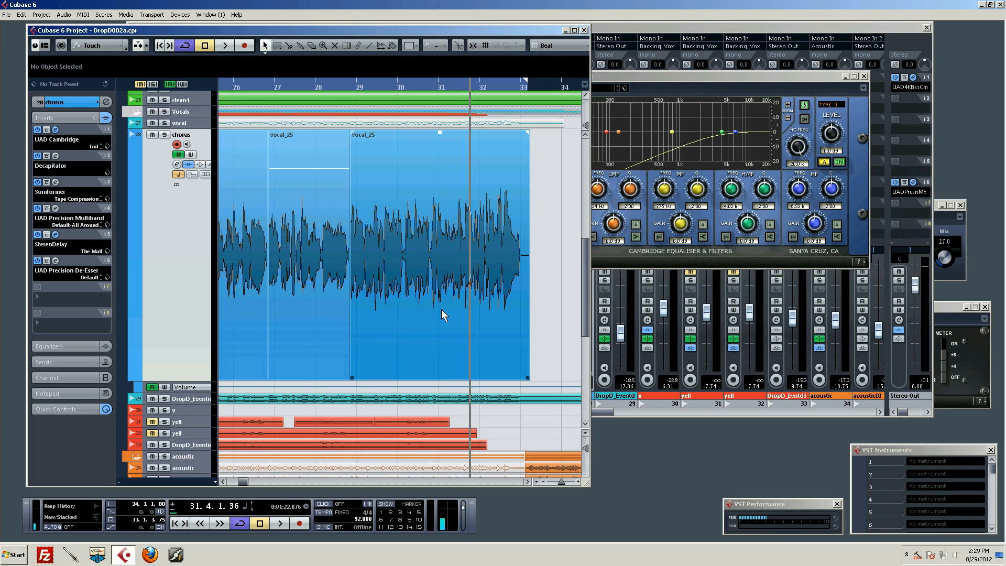
Place the playhead at the start of the chorus vocal, bypass the track's insert effects, and solo the chorus track.
{"action": "scroll", "coordinate": [487, 293], "scroll_direction": "up", "scroll_amount": 3}
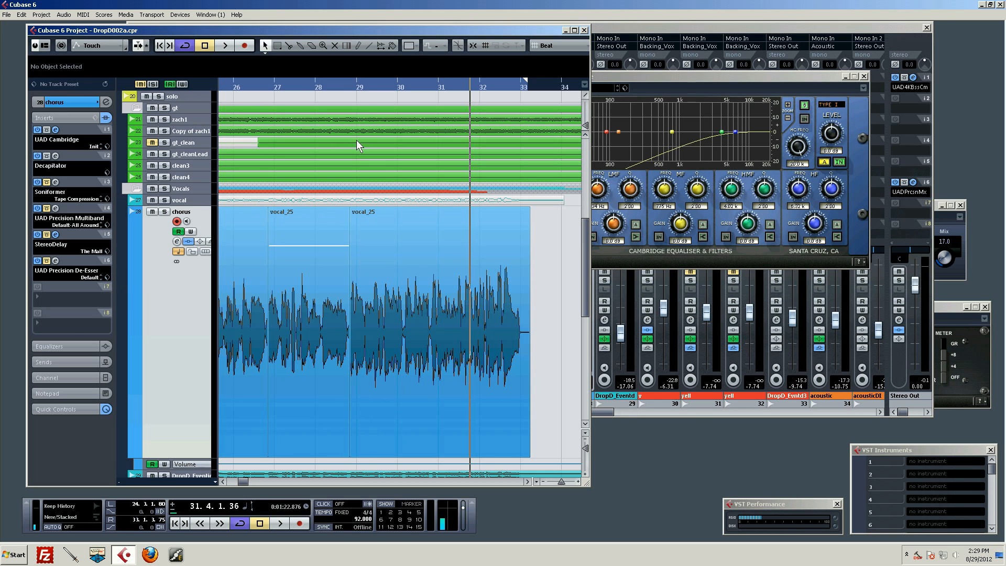
{"action": "left_click_drag", "start_coordinate": [367, 94], "coordinate": [267, 189]}
{"action": "left_click", "coordinate": [47, 156]}
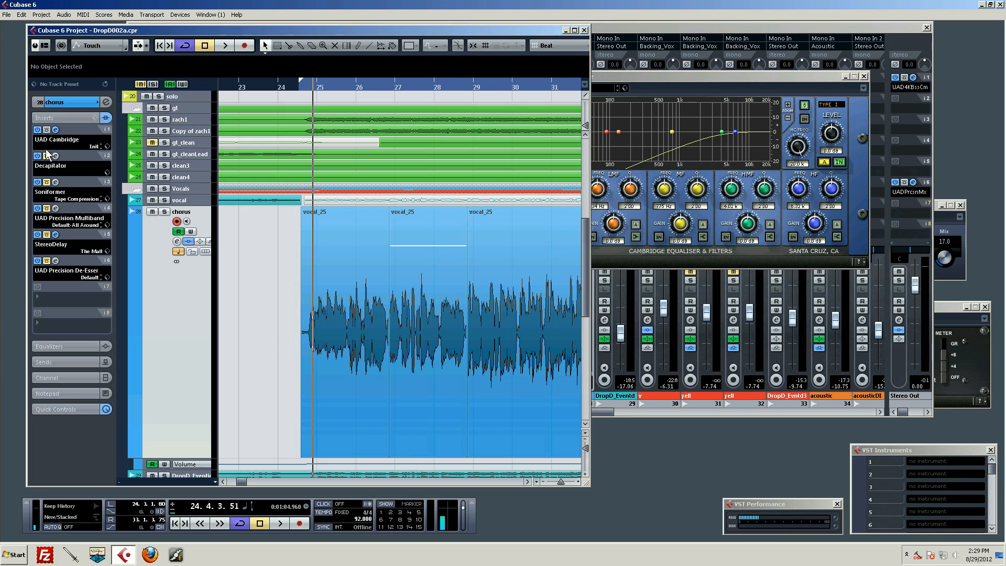
{"action": "left_click", "coordinate": [47, 130]}
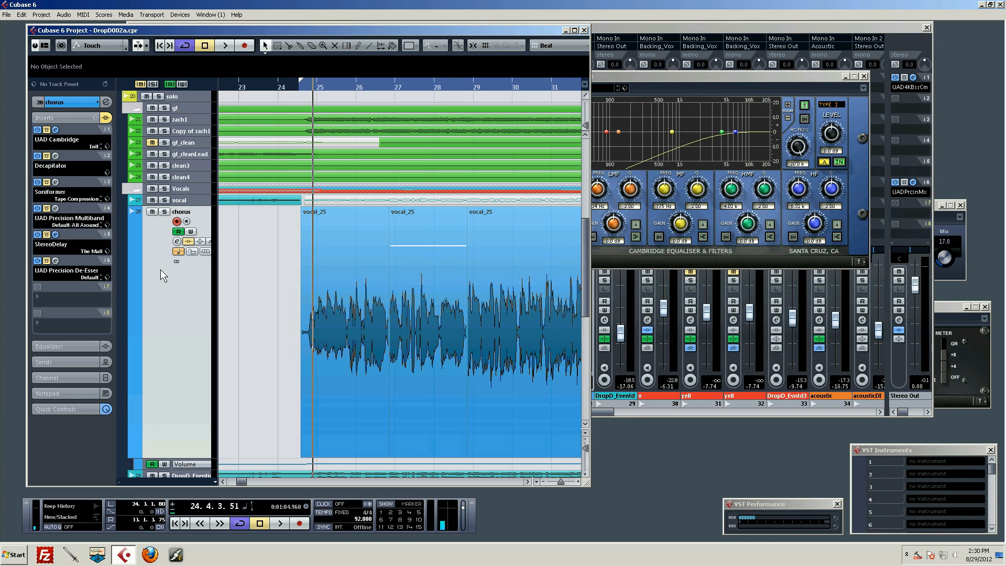
{"action": "left_click", "coordinate": [164, 211]}
Select the middle vocal_25 clip on the chorus track.
{"action": "left_click", "coordinate": [341, 278]}
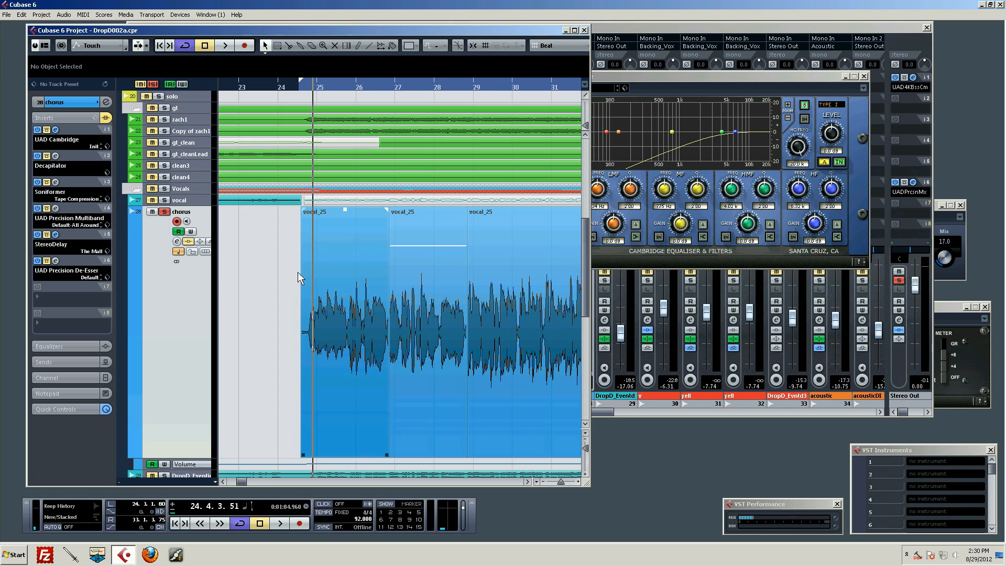
{"action": "left_click", "coordinate": [406, 330]}
{"action": "left_click", "coordinate": [429, 231]}
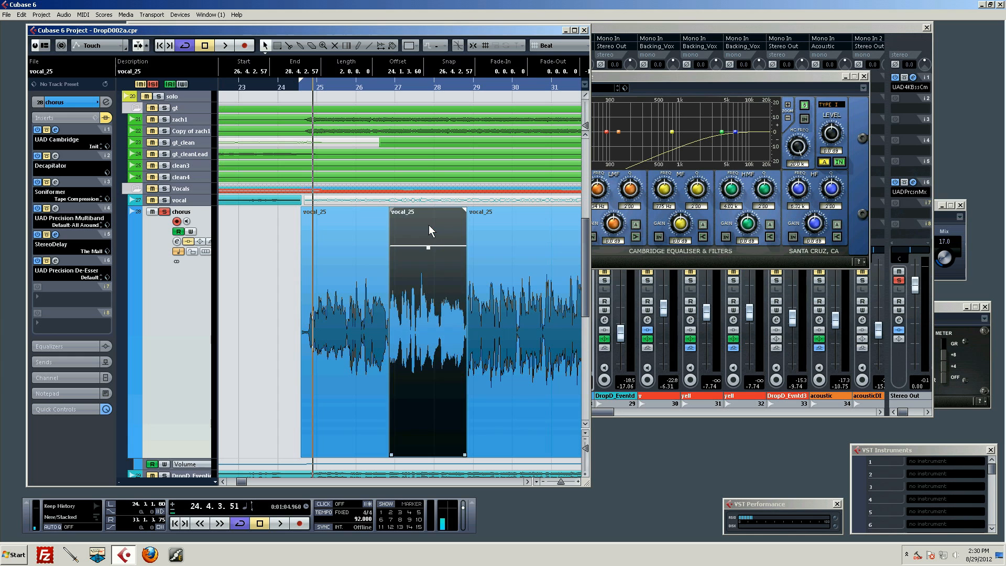
{"action": "left_click_drag", "start_coordinate": [430, 246], "coordinate": [429, 247]}
Play the soloed chorus vocal from its start through to about bar 33.
{"action": "left_click_drag", "start_coordinate": [563, 480], "coordinate": [562, 479]}
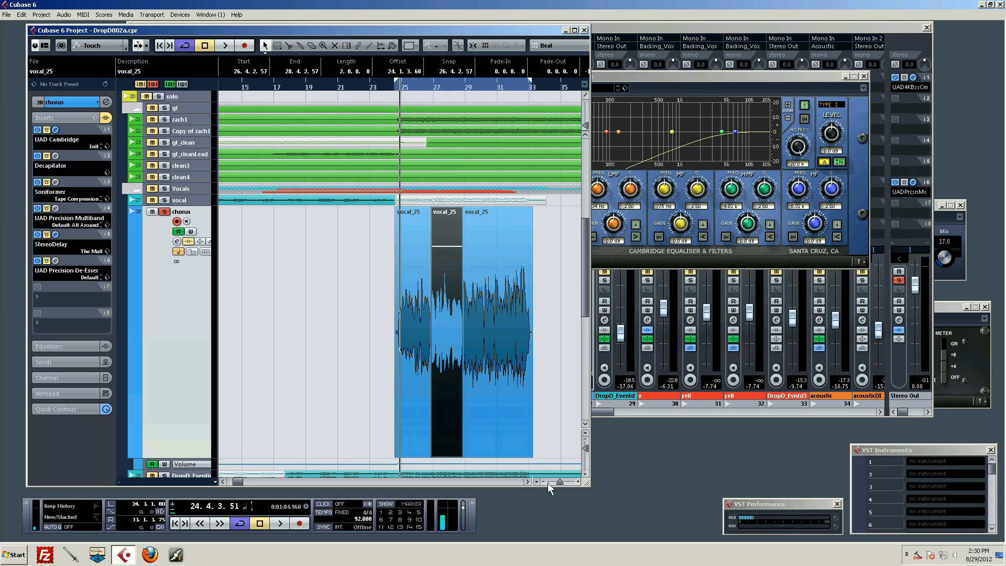
{"action": "left_click", "coordinate": [528, 481]}
{"action": "left_click", "coordinate": [526, 481]}
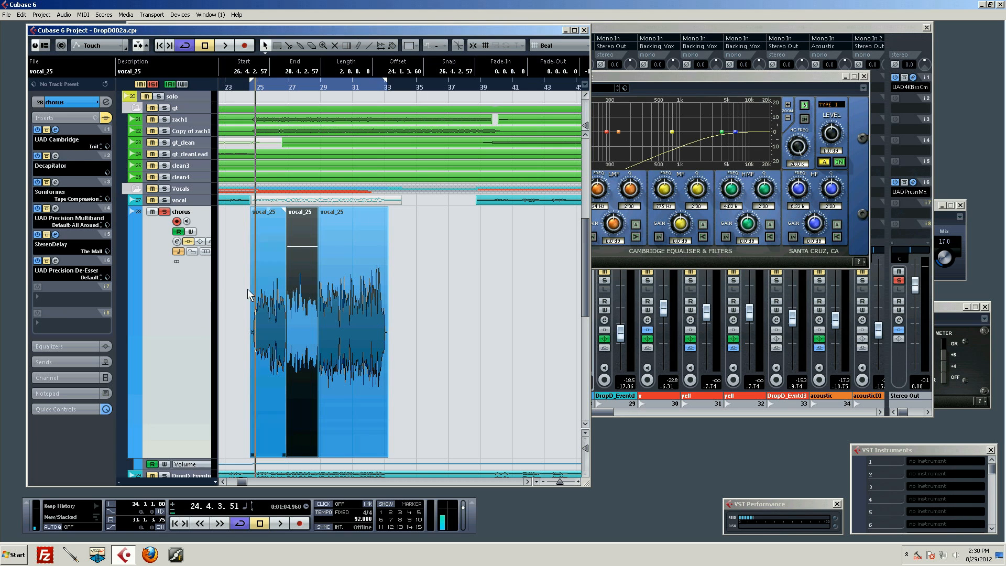
{"action": "key", "text": "space"}
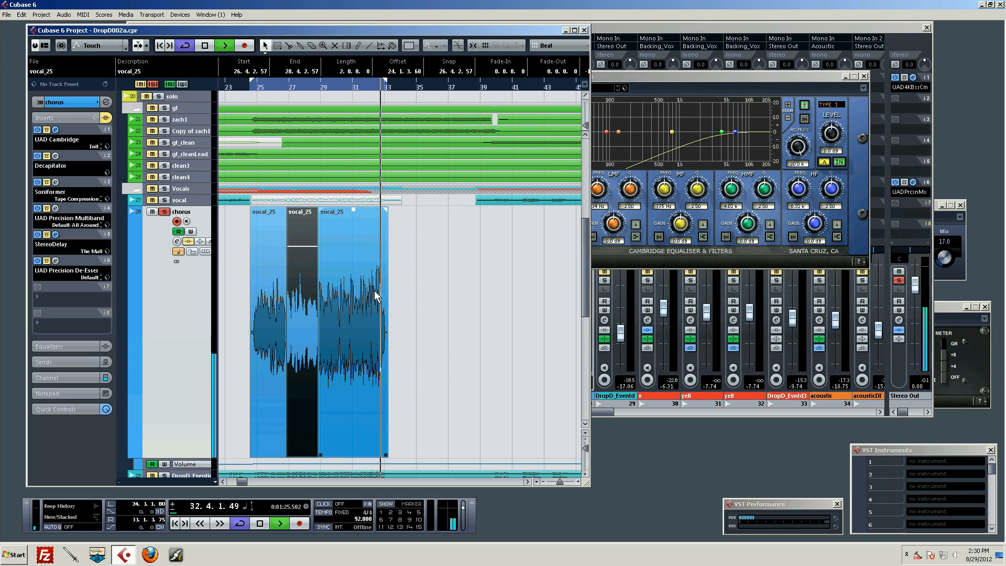
{"action": "key", "text": "space"}
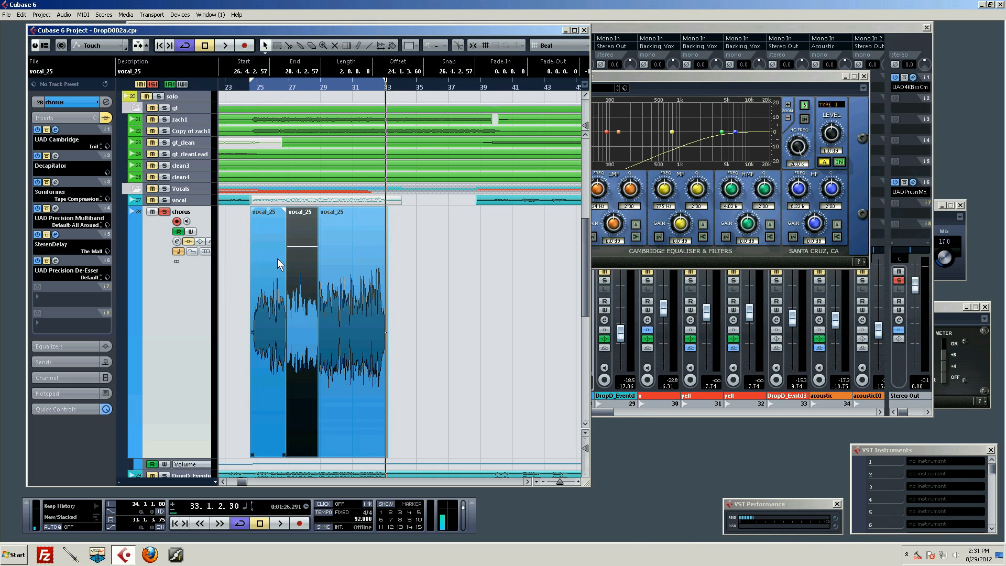
Open the Decapitator insert's editor and play the whole chorus vocal from its start through it.
{"action": "left_click", "coordinate": [55, 156]}
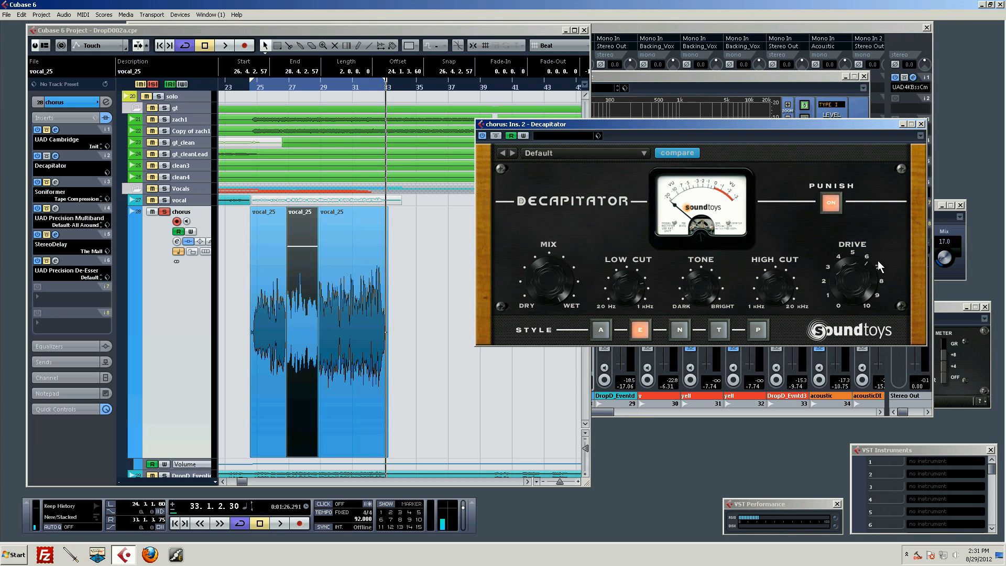
{"action": "left_click_drag", "start_coordinate": [282, 86], "coordinate": [252, 84]}
{"action": "key", "text": "space"}
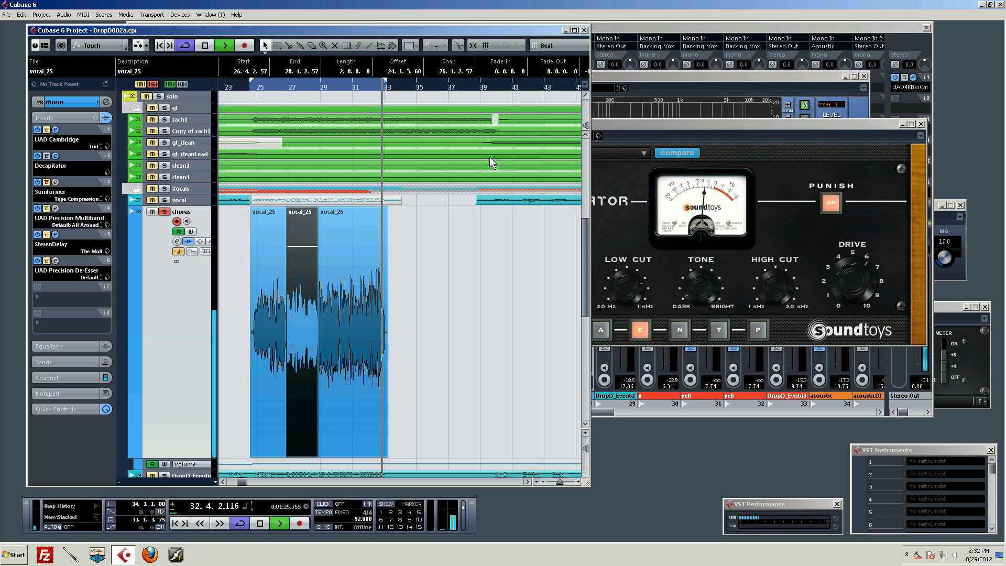
{"action": "key", "text": "space"}
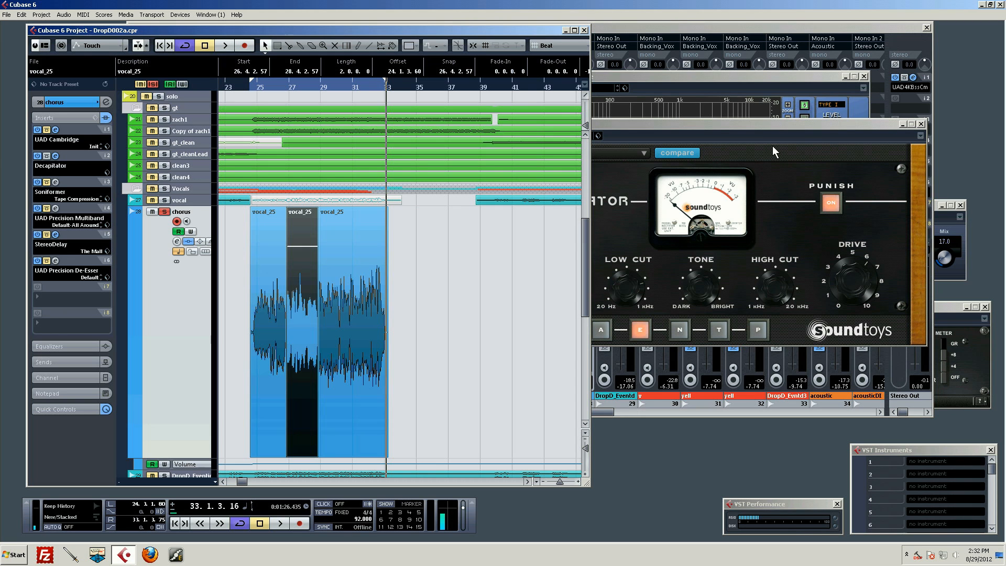
Bypass the UAD Cambridge EQ and audition the chorus vocal from about bar 24.
{"action": "left_click", "coordinate": [825, 86]}
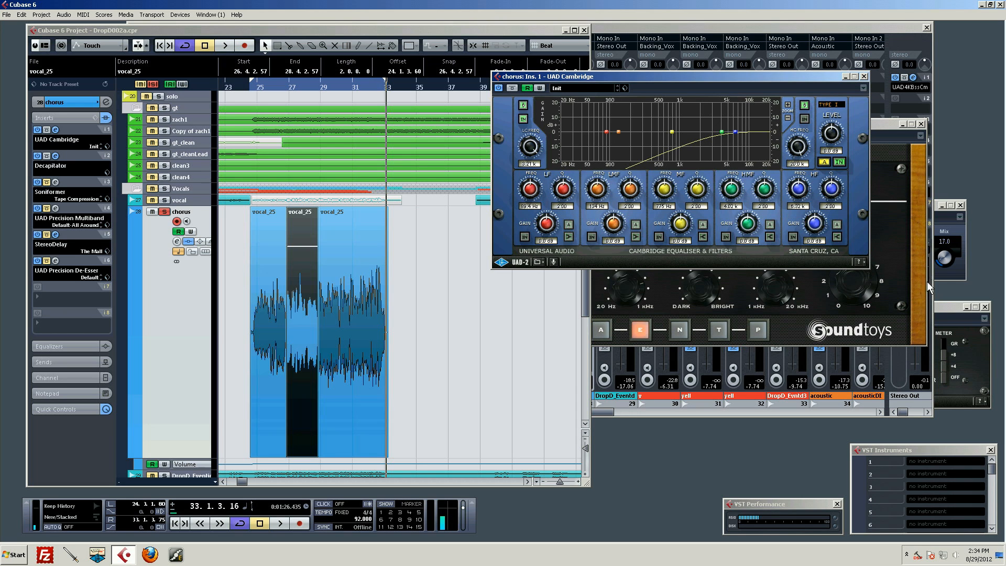
{"action": "left_click", "coordinate": [250, 90]}
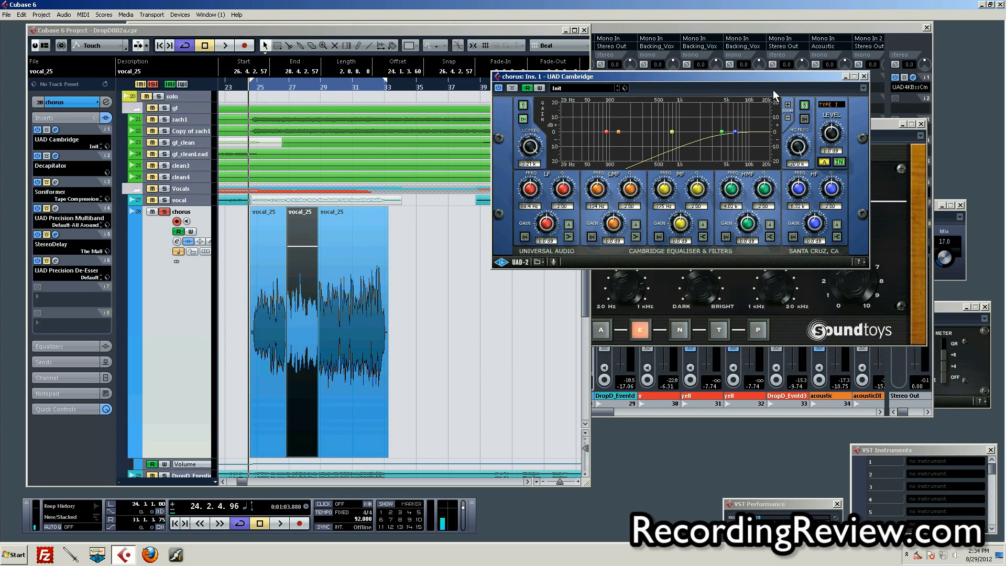
{"action": "left_click", "coordinate": [509, 87]}
{"action": "key", "text": "space"}
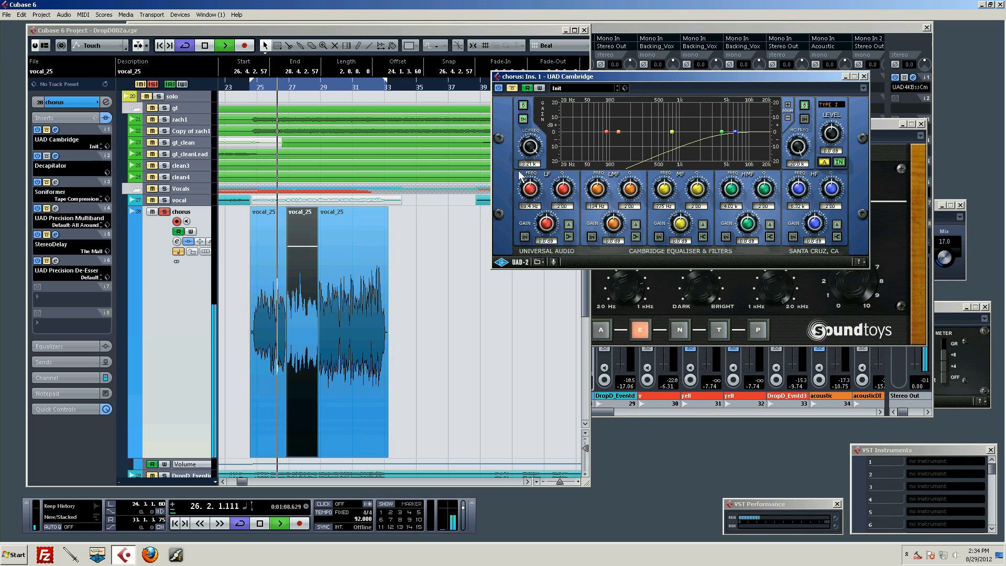
{"action": "key", "text": "space"}
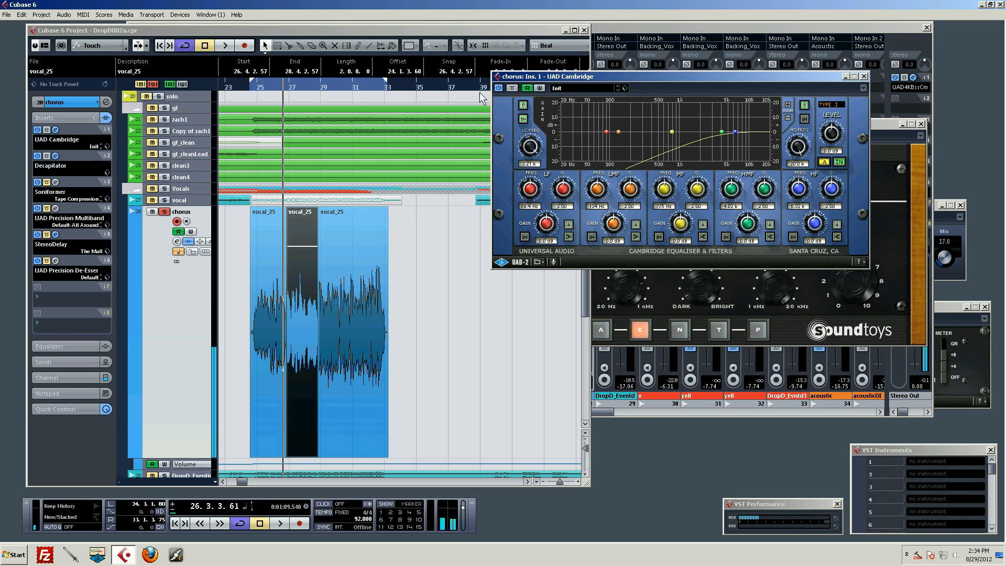
Play the chorus vocal again from its start with the UAD Cambridge EQ engaged.
{"action": "left_click", "coordinate": [256, 82]}
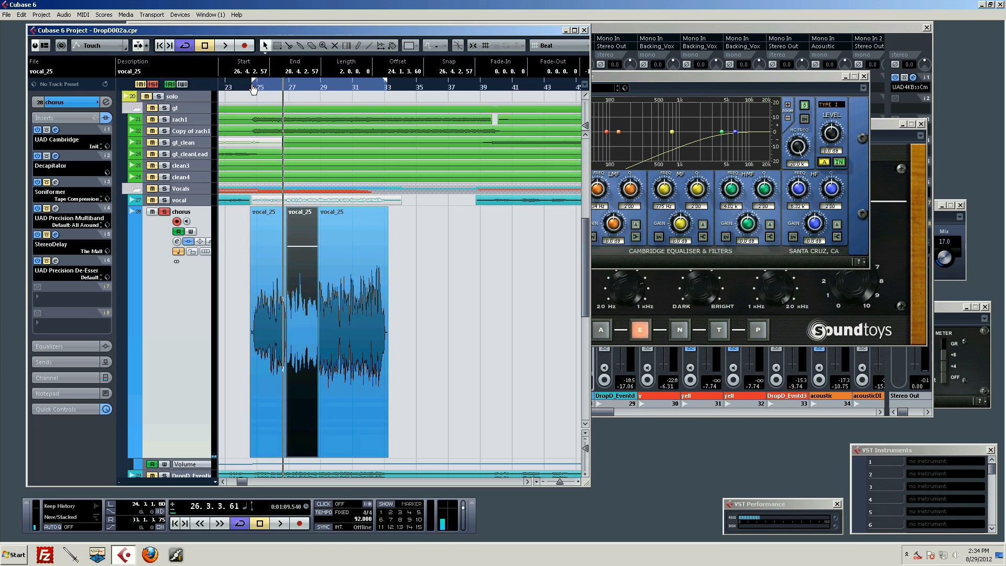
{"action": "mouse_move", "coordinate": [257, 84]}
{"action": "left_mouse_down"}
{"action": "mouse_move", "coordinate": [269, 87]}
{"action": "mouse_move", "coordinate": [254, 88]}
{"action": "left_mouse_up"}
{"action": "key", "text": "space"}
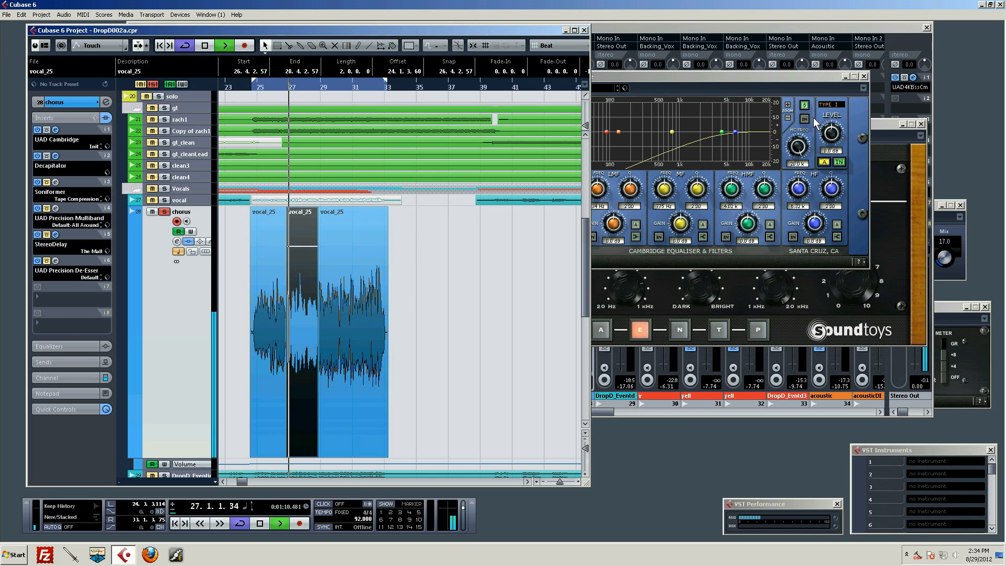
{"action": "key", "text": "space"}
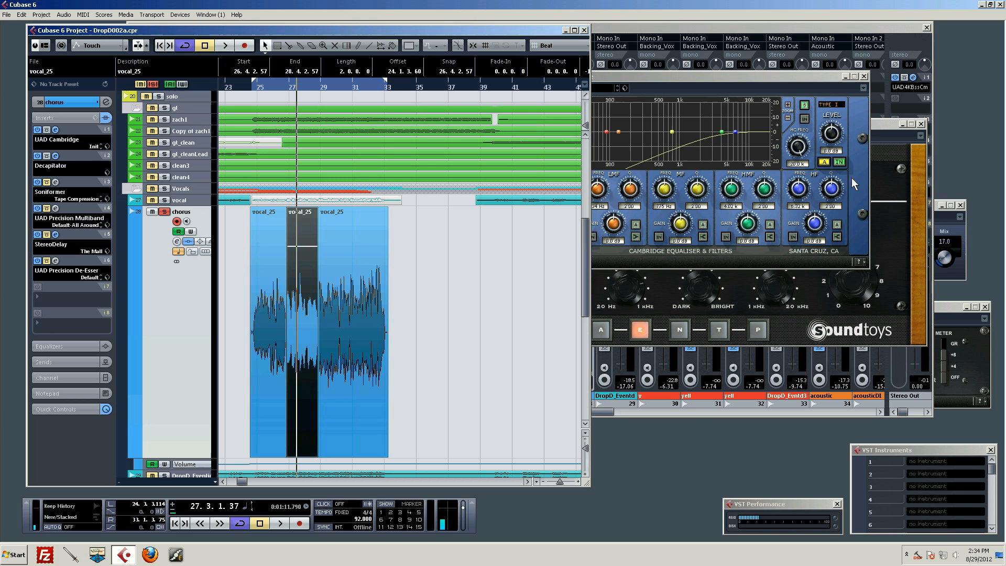
Audition the chorus vocal from its start with the Decapitator editor in front, and close that editor.
{"action": "left_click_drag", "start_coordinate": [640, 76], "coordinate": [749, 72]}
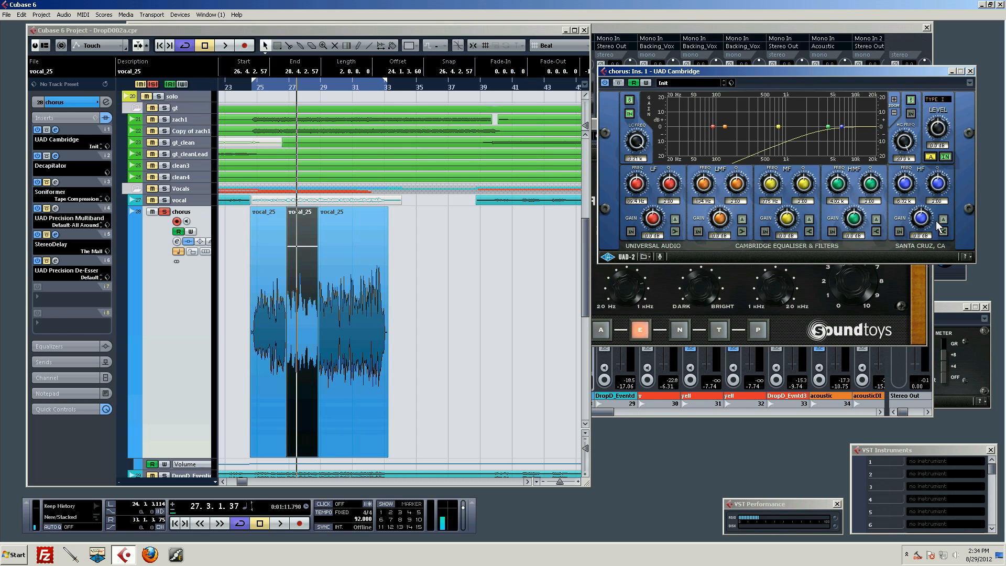
{"action": "left_click", "coordinate": [920, 290]}
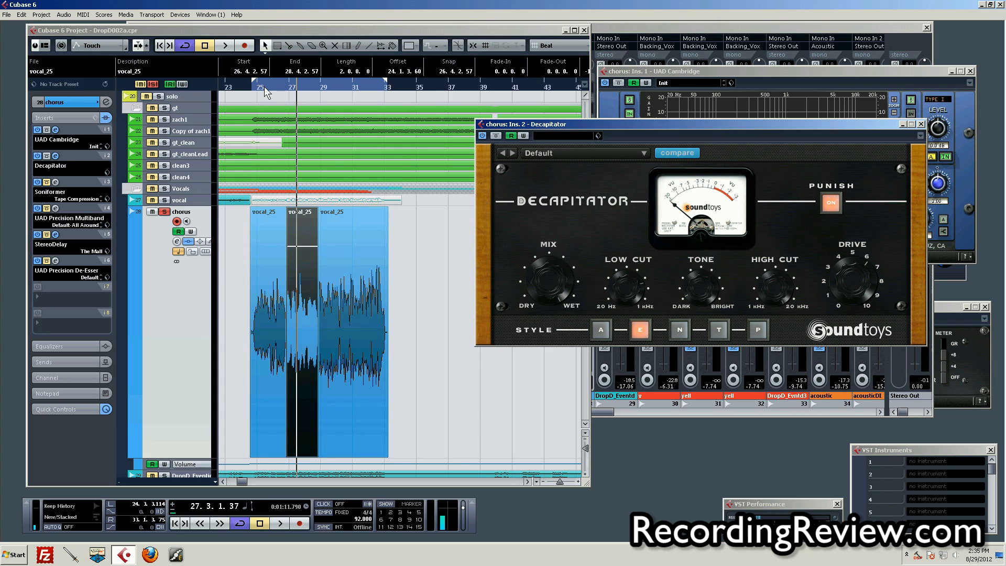
{"action": "left_click_drag", "start_coordinate": [264, 86], "coordinate": [254, 93]}
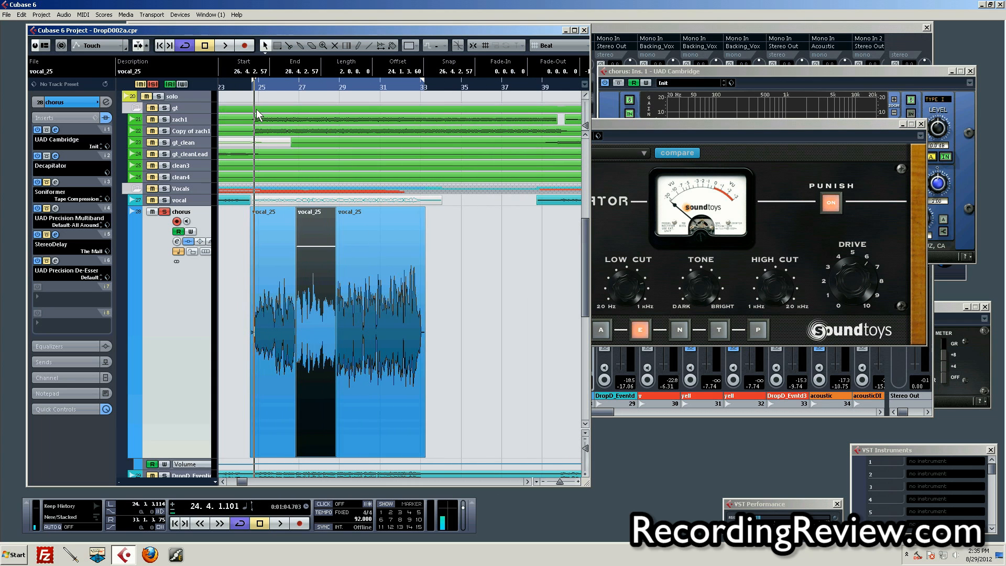
{"action": "key", "text": "space"}
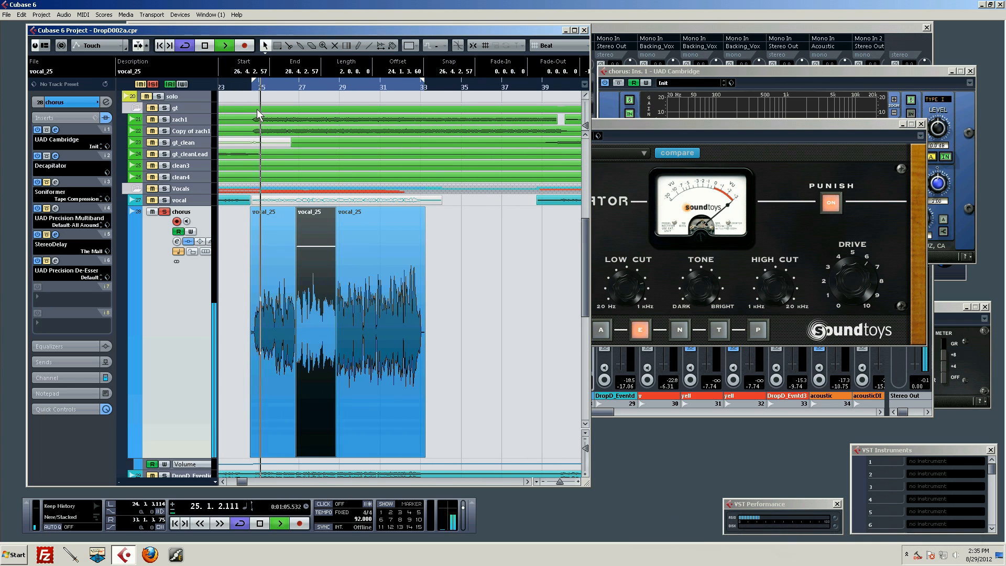
{"action": "key", "text": "space"}
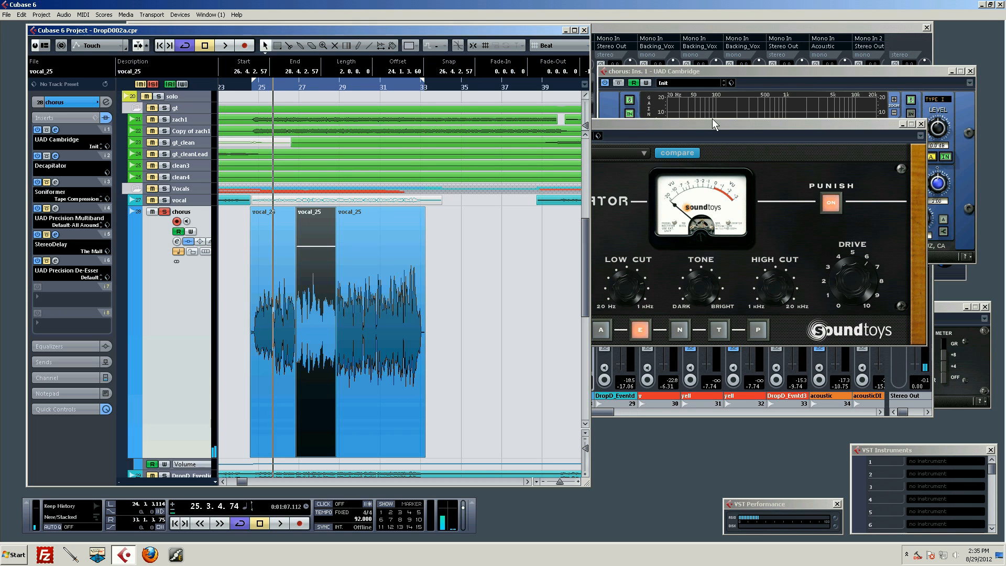
{"action": "left_click", "coordinate": [921, 124]}
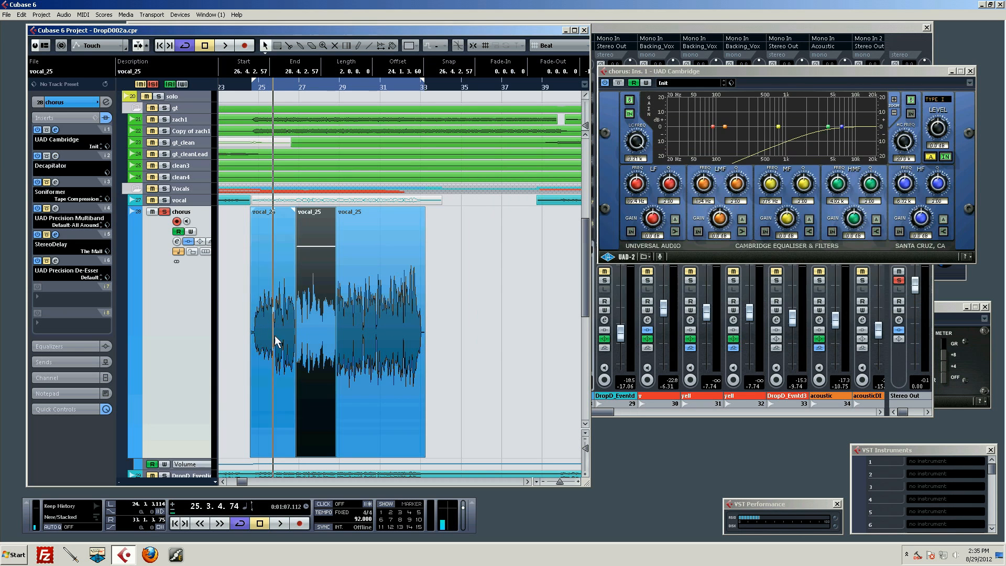
Boost the Cambridge EQ's HF band by about 5 dB near 10 kHz and narrow its bandwidth.
{"action": "left_click", "coordinate": [44, 305]}
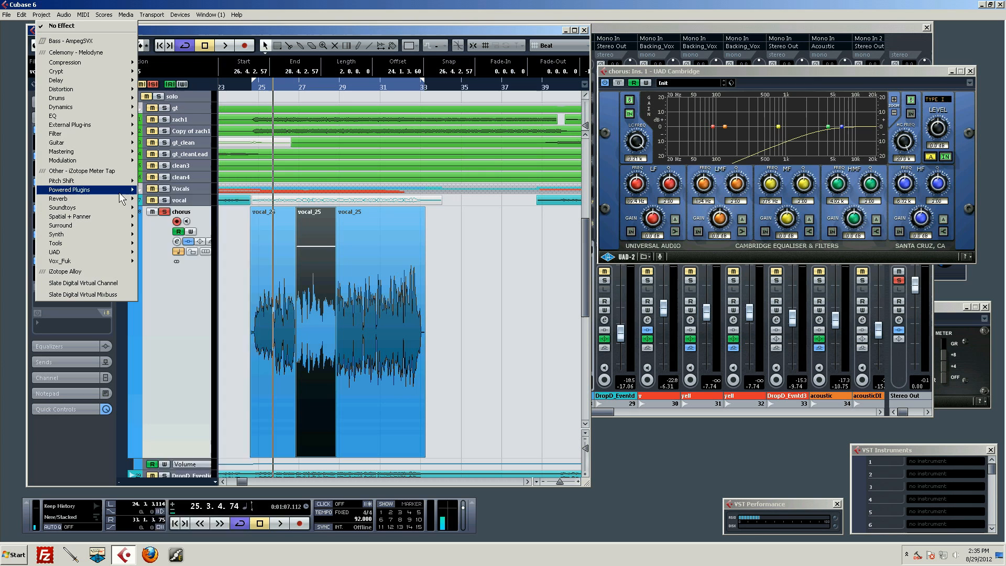
{"action": "left_click", "coordinate": [590, 248]}
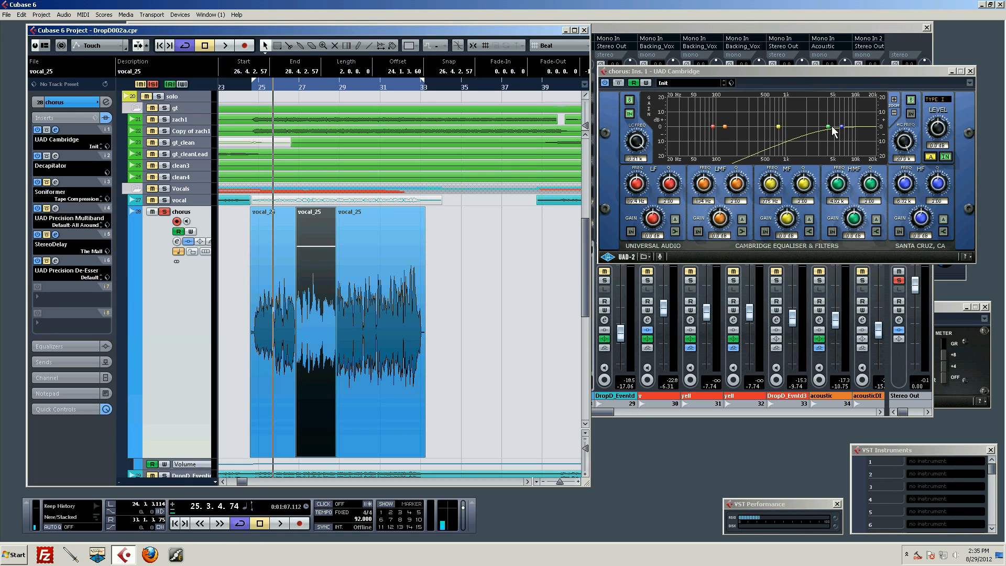
{"action": "left_click_drag", "start_coordinate": [843, 127], "coordinate": [850, 119]}
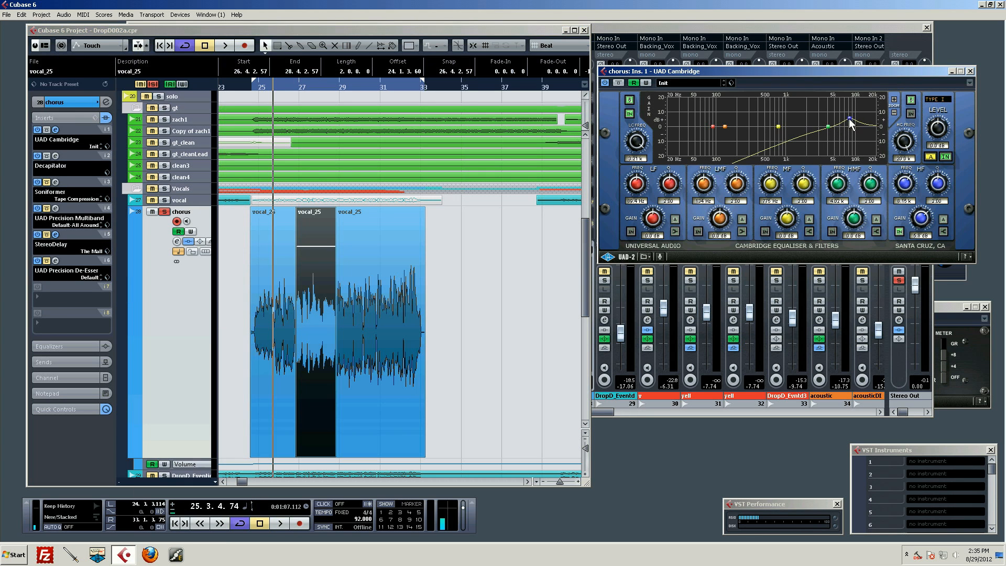
{"action": "left_click_drag", "start_coordinate": [928, 189], "coordinate": [953, 150]}
Raise the narrow HF boost to about 18 dB while playing the chorus vocal from its start.
{"action": "left_click", "coordinate": [257, 86]}
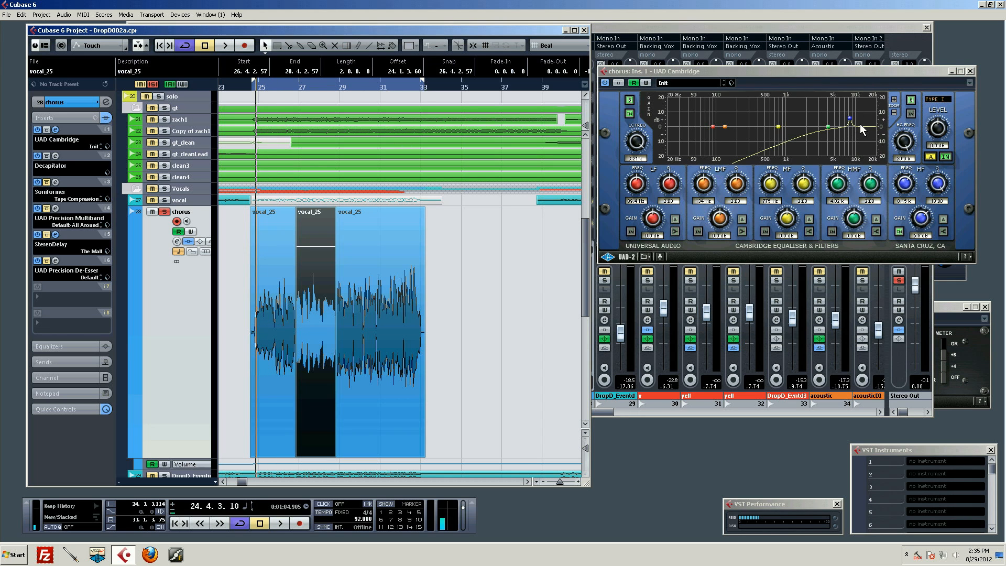
{"action": "key", "text": "space"}
{"action": "mouse_move", "coordinate": [850, 119]}
{"action": "left_mouse_down"}
{"action": "mouse_move", "coordinate": [868, 124]}
{"action": "mouse_move", "coordinate": [867, 100]}
{"action": "mouse_move", "coordinate": [839, 99]}
{"action": "mouse_move", "coordinate": [852, 104]}
{"action": "left_mouse_up"}
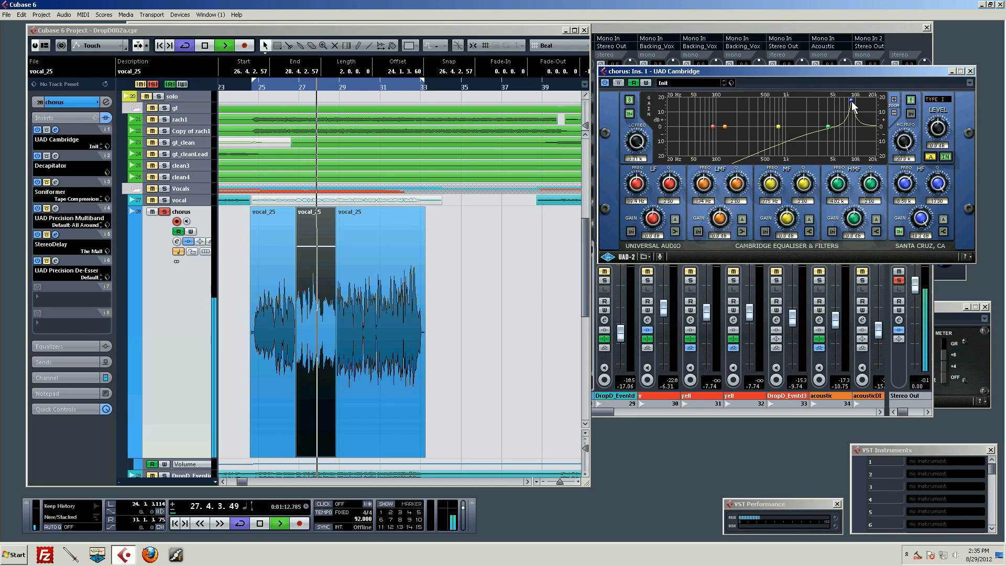
{"action": "key", "text": "space"}
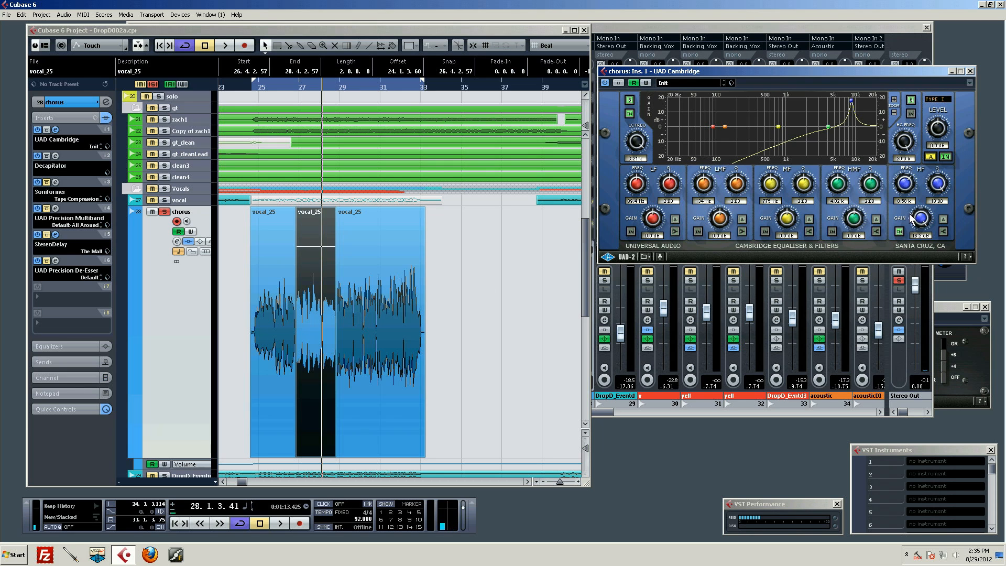
Cut the HF band's gain to about -4.4 dB while auditioning the chorus vocal, and return the playhead to its start.
{"action": "left_click_drag", "start_coordinate": [915, 220], "coordinate": [921, 252]}
{"action": "left_click_drag", "start_coordinate": [924, 215], "coordinate": [923, 226]}
{"action": "left_click_drag", "start_coordinate": [922, 218], "coordinate": [922, 219]}
{"action": "left_click_drag", "start_coordinate": [272, 84], "coordinate": [255, 85]}
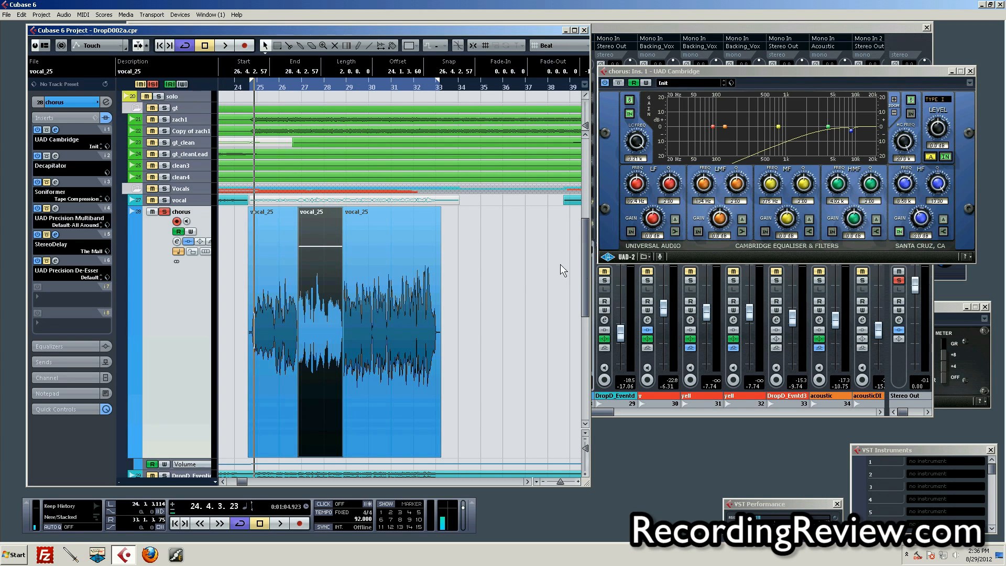
{"action": "key", "text": "space"}
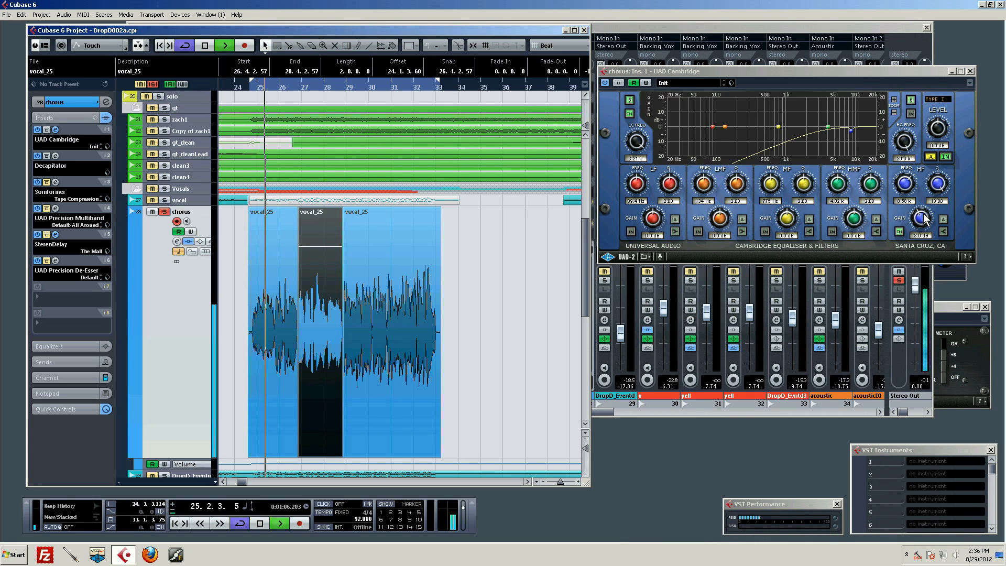
{"action": "left_click_drag", "start_coordinate": [921, 214], "coordinate": [923, 218]}
{"action": "left_click_drag", "start_coordinate": [937, 207], "coordinate": [935, 204]}
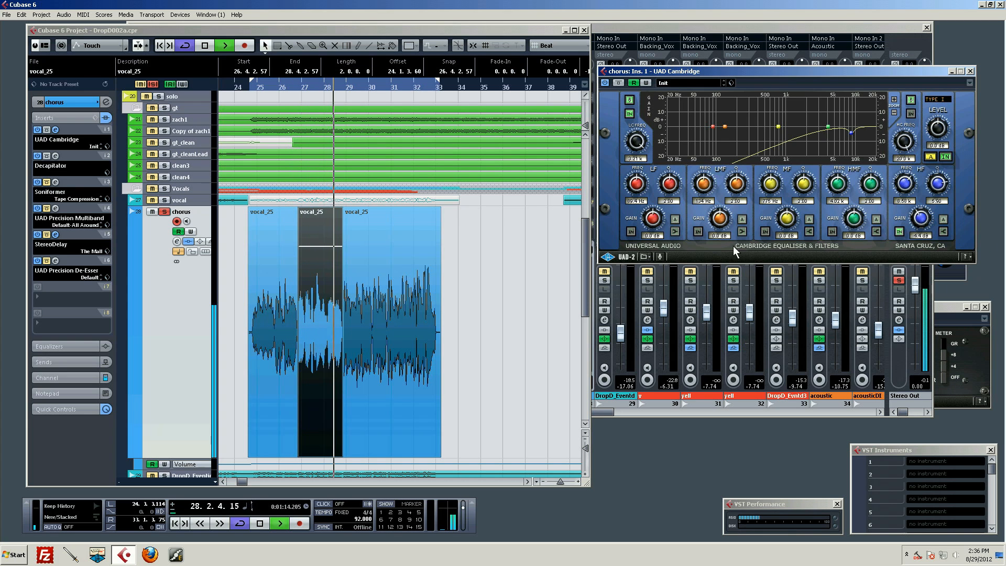
{"action": "key", "text": "space"}
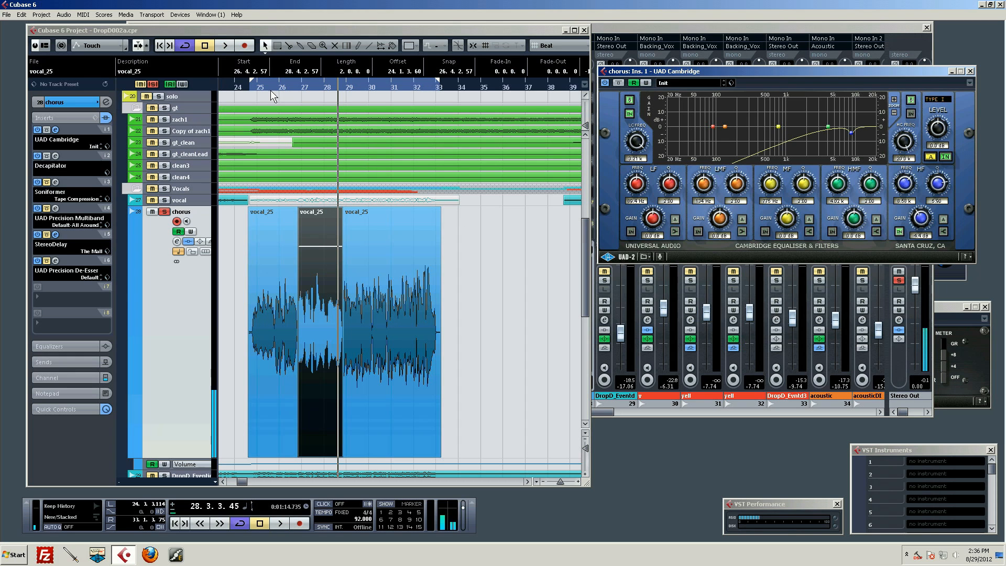
{"action": "left_click", "coordinate": [248, 98]}
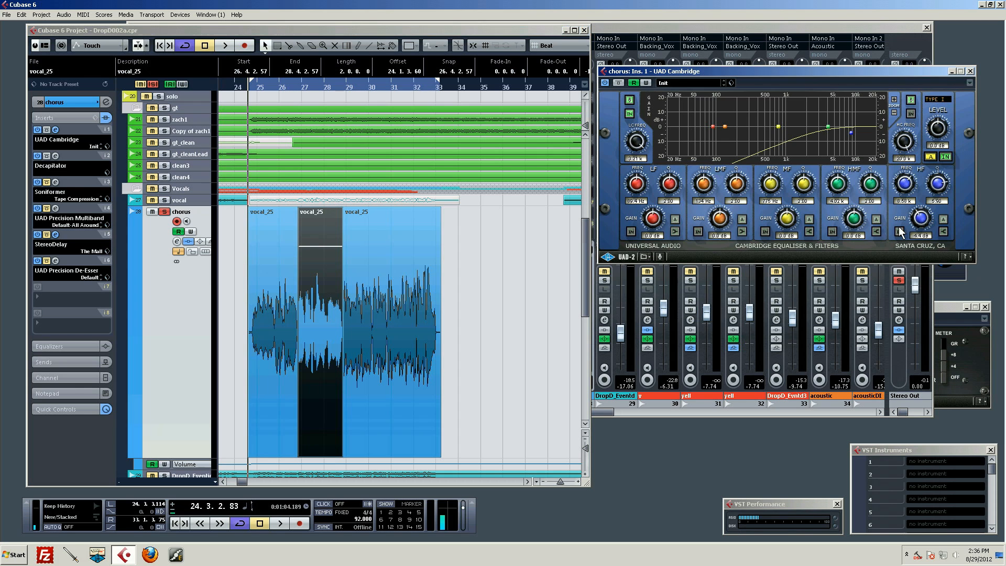
Audition the chorus vocal from its start twice with the Cambridge EQ's HF band switched off.
{"action": "key", "text": "space"}
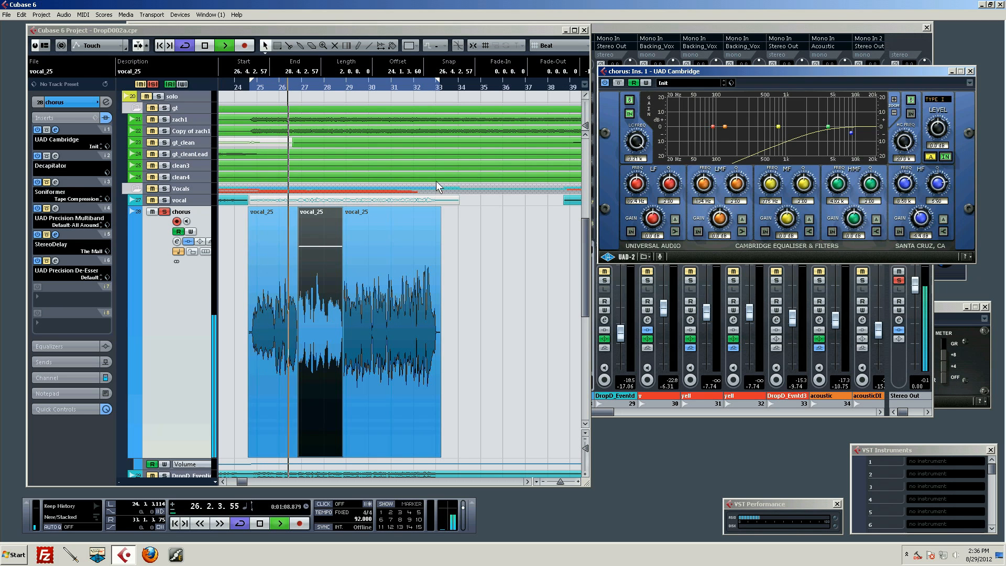
{"action": "key", "text": "space"}
{"action": "left_click_drag", "start_coordinate": [247, 86], "coordinate": [251, 102]}
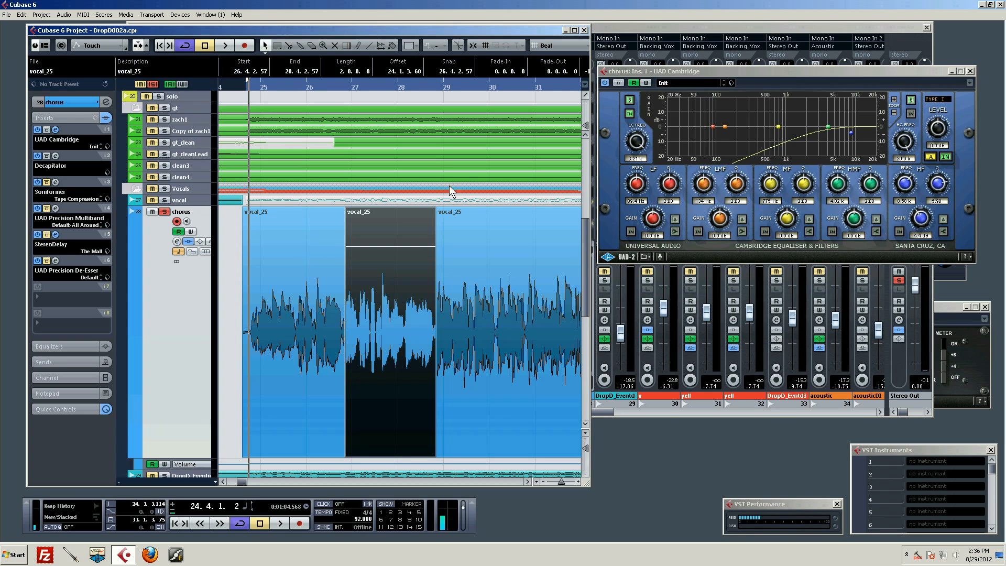
{"action": "key", "text": "space"}
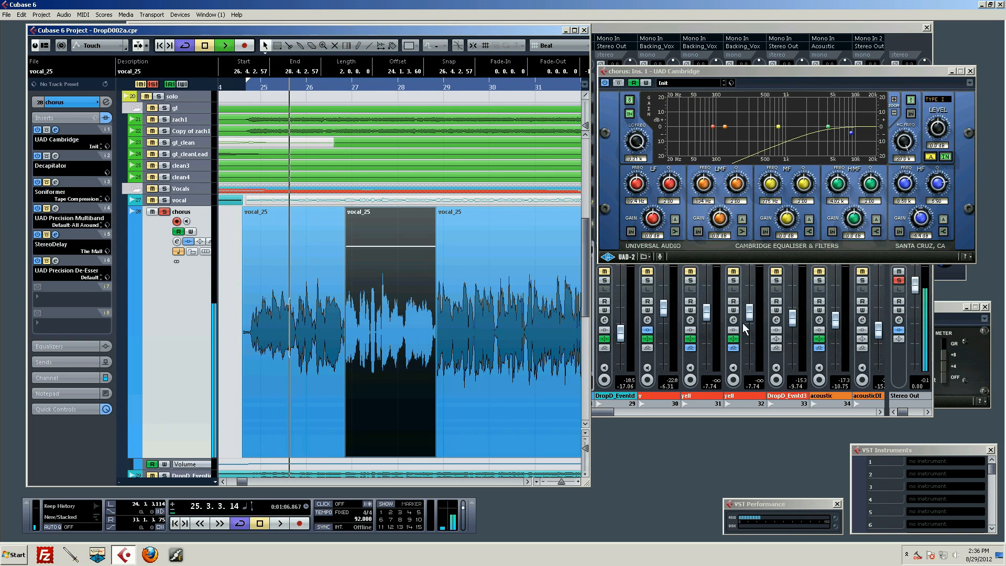
{"action": "key", "text": "space"}
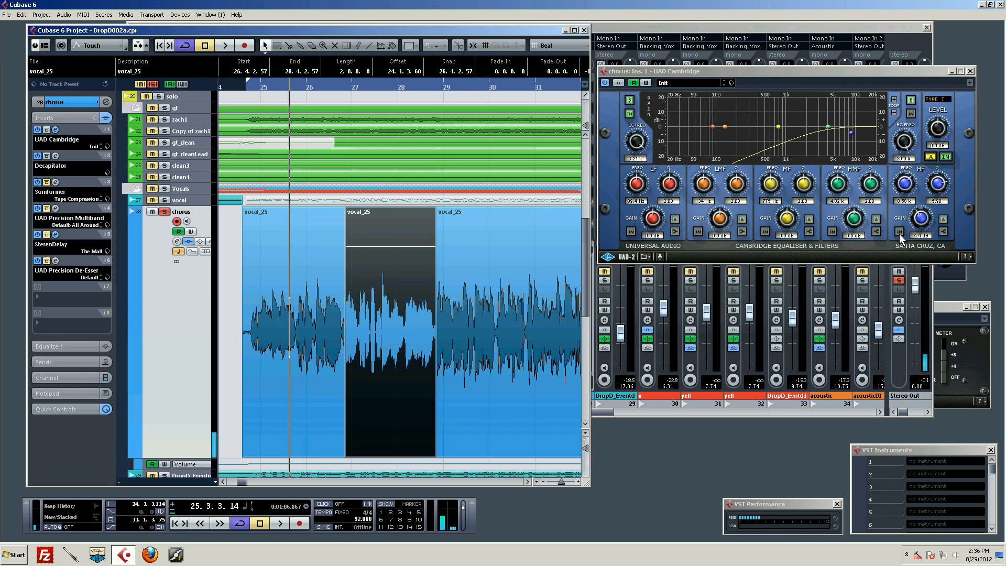
Switch the Cambridge EQ's HF band back in and audition the chorus vocal from its start.
{"action": "left_click", "coordinate": [900, 231]}
{"action": "left_click", "coordinate": [249, 85]}
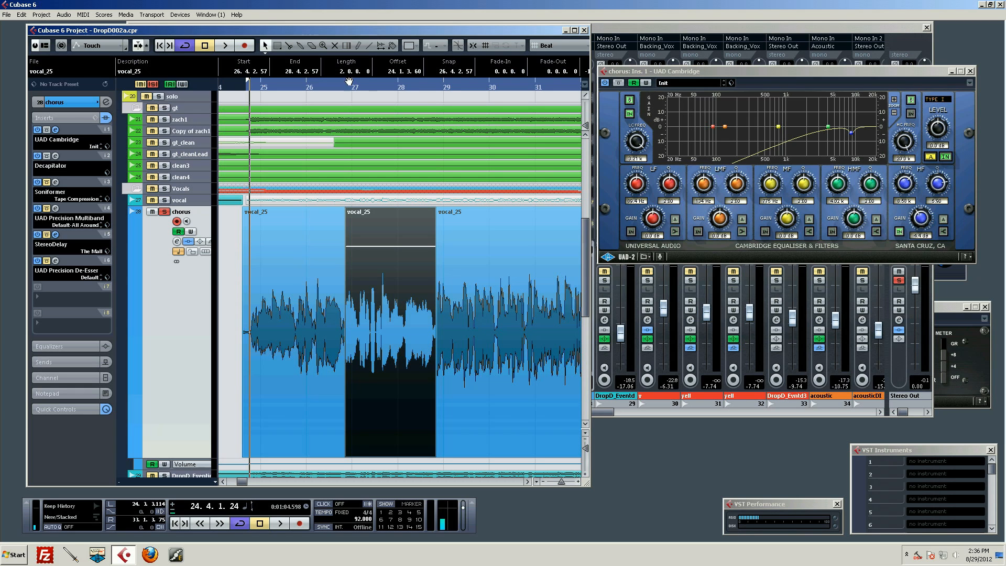
{"action": "left_click", "coordinate": [315, 219]}
{"action": "key", "text": "space"}
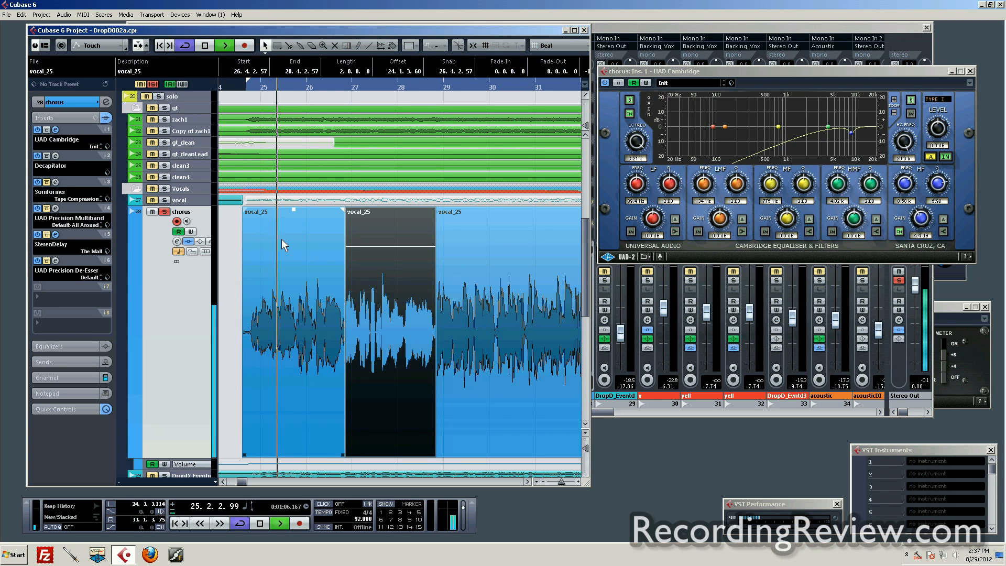
{"action": "left_click", "coordinate": [349, 310]}
{"action": "key", "text": "space"}
{"action": "left_click", "coordinate": [344, 299]}
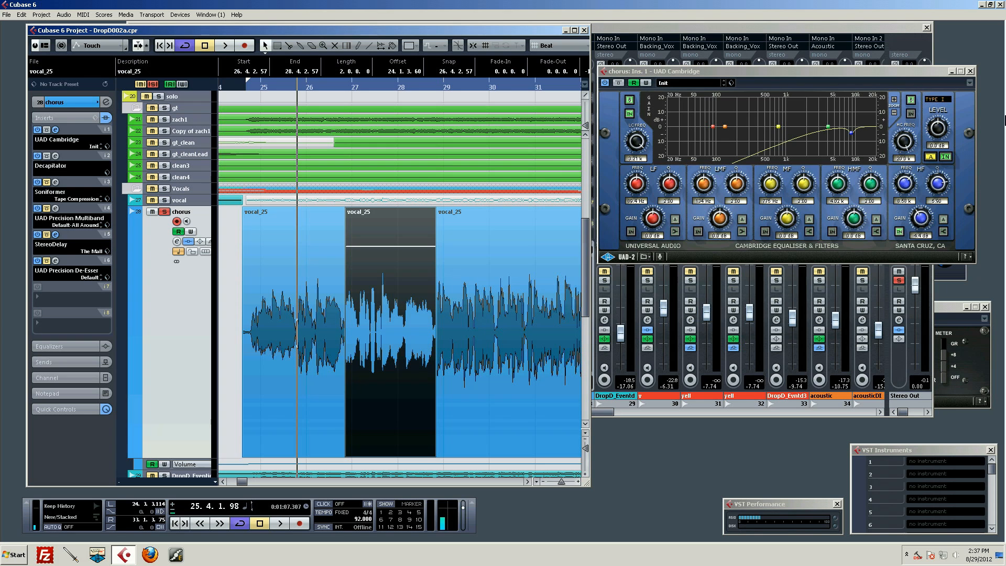
Replace the Cambridge editor with the chorus track's Soniformer editor and view the presets in its Session Bank without loading one.
{"action": "left_click", "coordinate": [971, 72]}
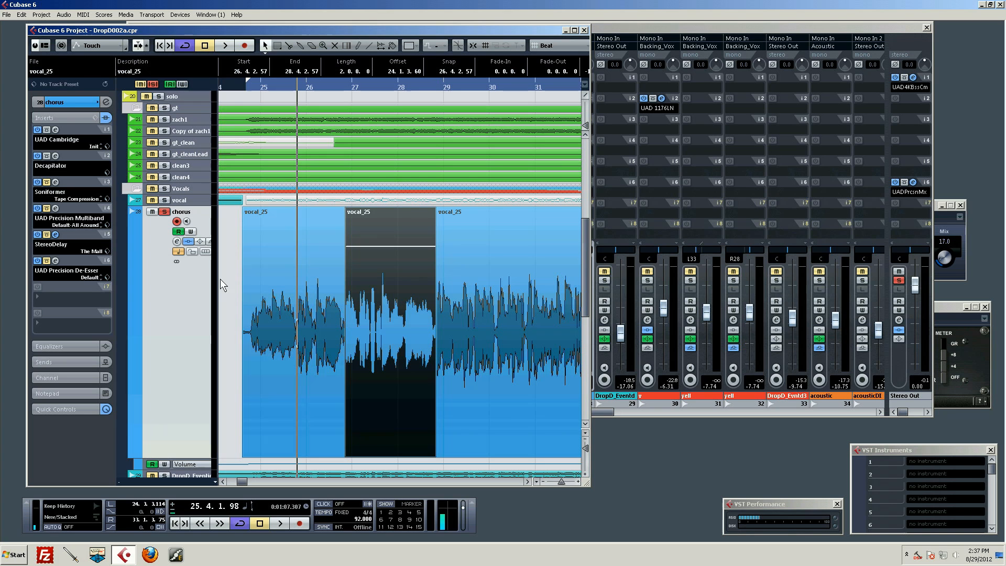
{"action": "left_click", "coordinate": [55, 183]}
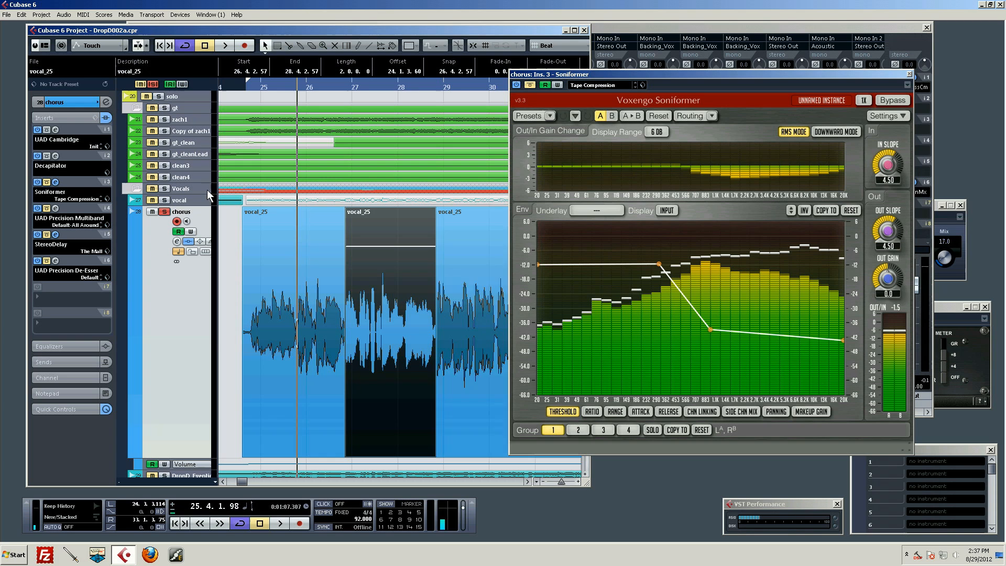
{"action": "left_click_drag", "start_coordinate": [677, 73], "coordinate": [741, 44]}
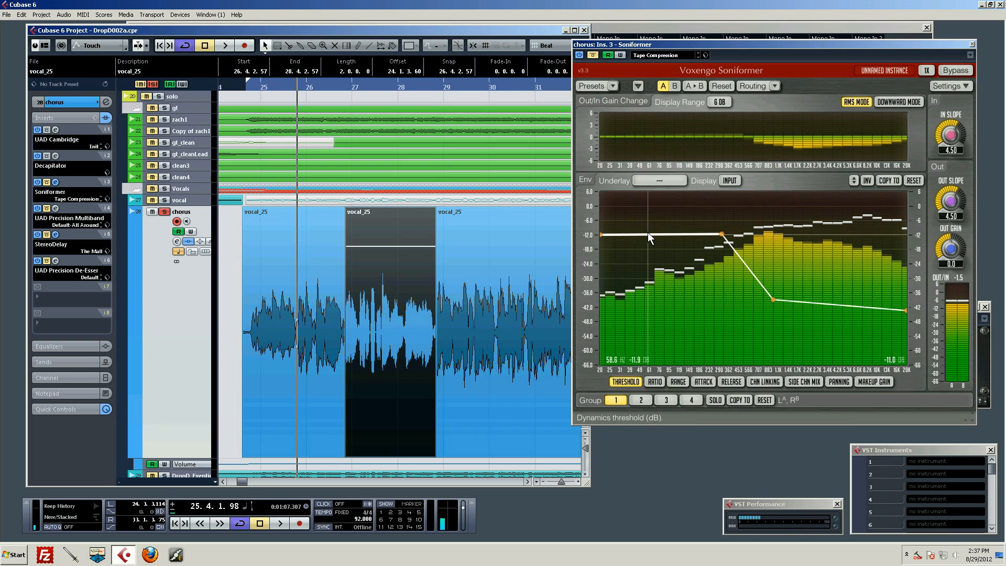
{"action": "left_click", "coordinate": [612, 86]}
{"action": "mouse_move", "coordinate": [620, 111]}
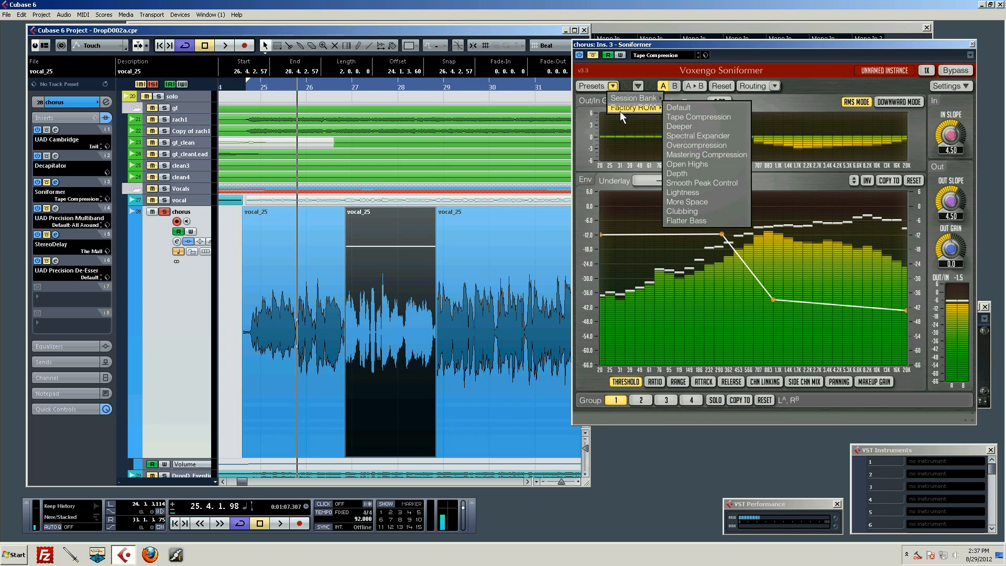
{"action": "left_click", "coordinate": [795, 62]}
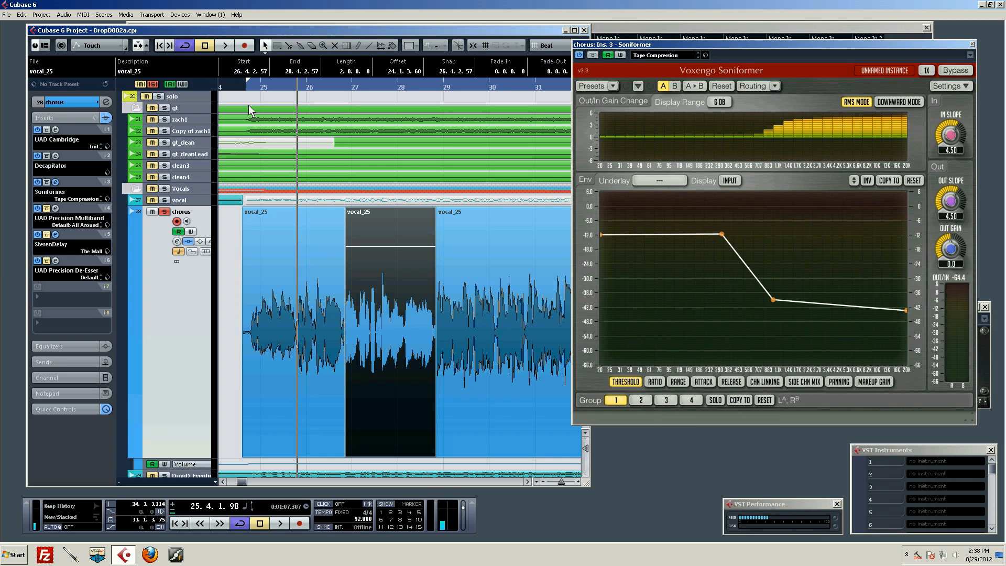
Audition the chorus vocal from its start with the Soniformer bypassed.
{"action": "left_click_drag", "start_coordinate": [294, 87], "coordinate": [251, 83]}
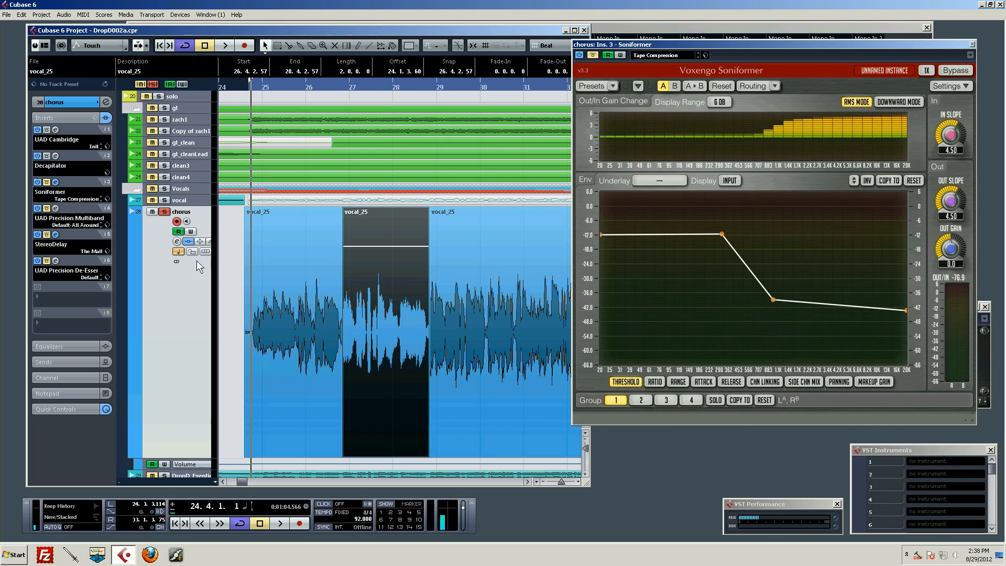
{"action": "key", "text": "space"}
{"action": "left_click", "coordinate": [334, 228]}
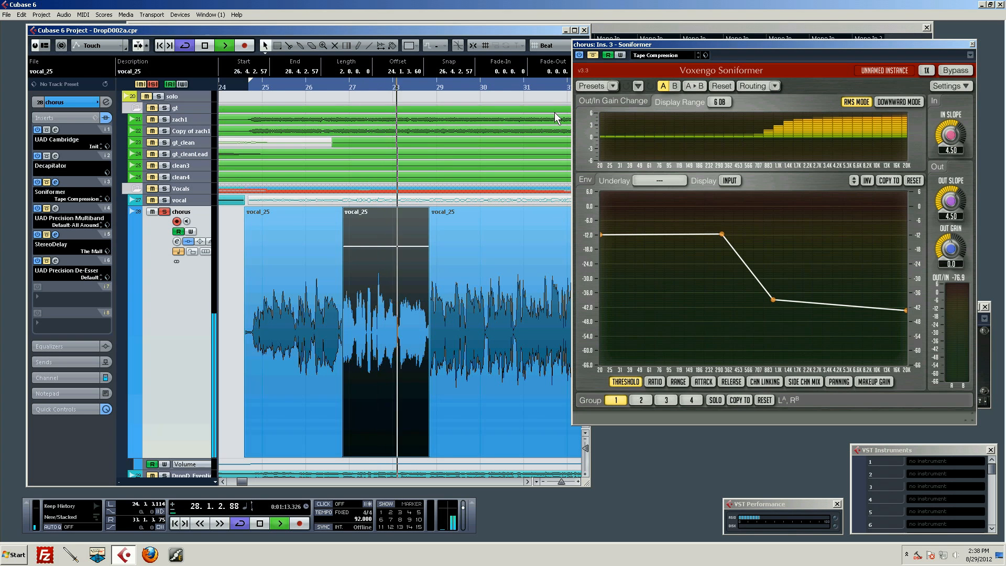
{"action": "key", "text": "space"}
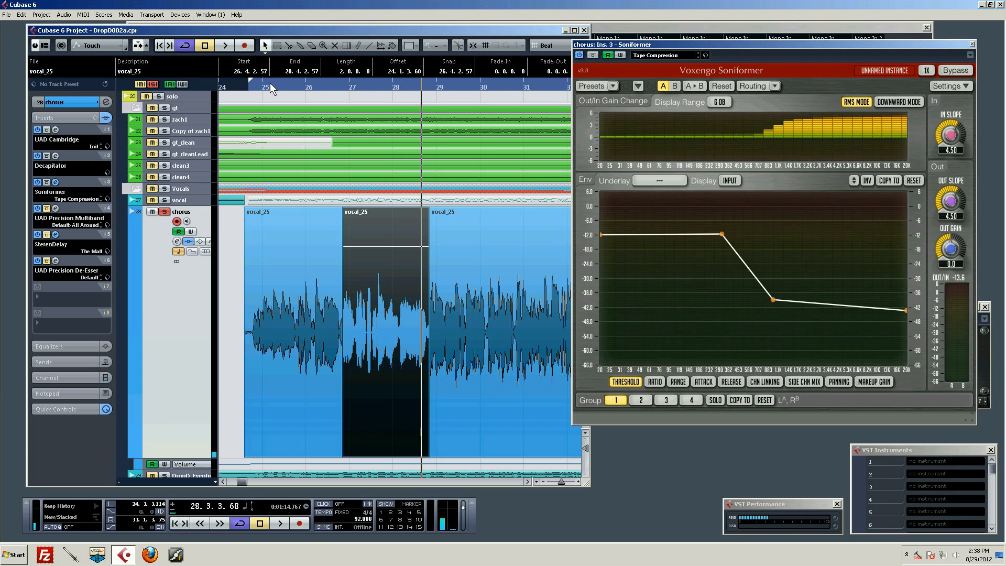
Play the chorus vocal from start to end with the Soniformer active, and return the playhead to the chorus start.
{"action": "left_click_drag", "start_coordinate": [269, 84], "coordinate": [245, 84]}
{"action": "key", "text": "space"}
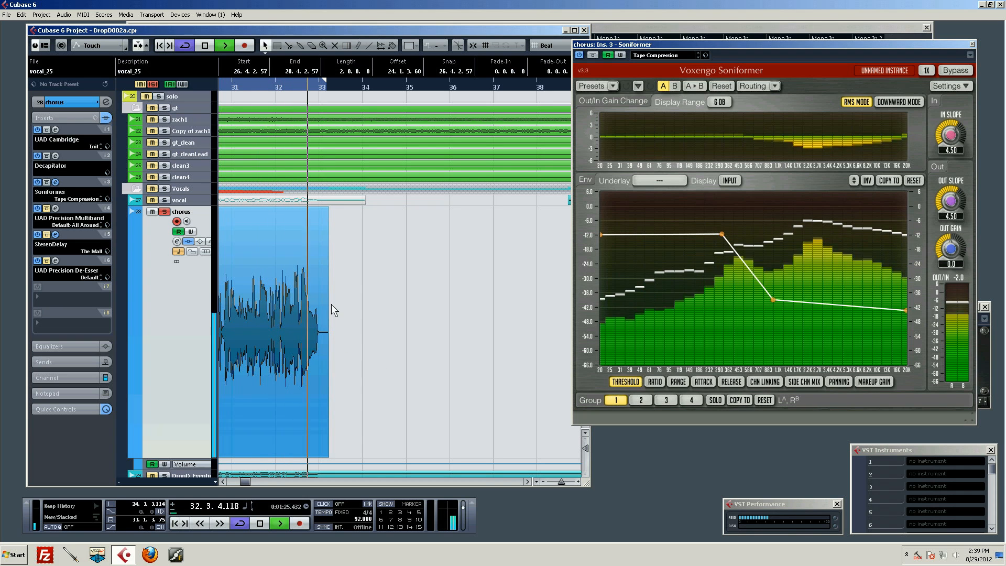
{"action": "key", "text": "space"}
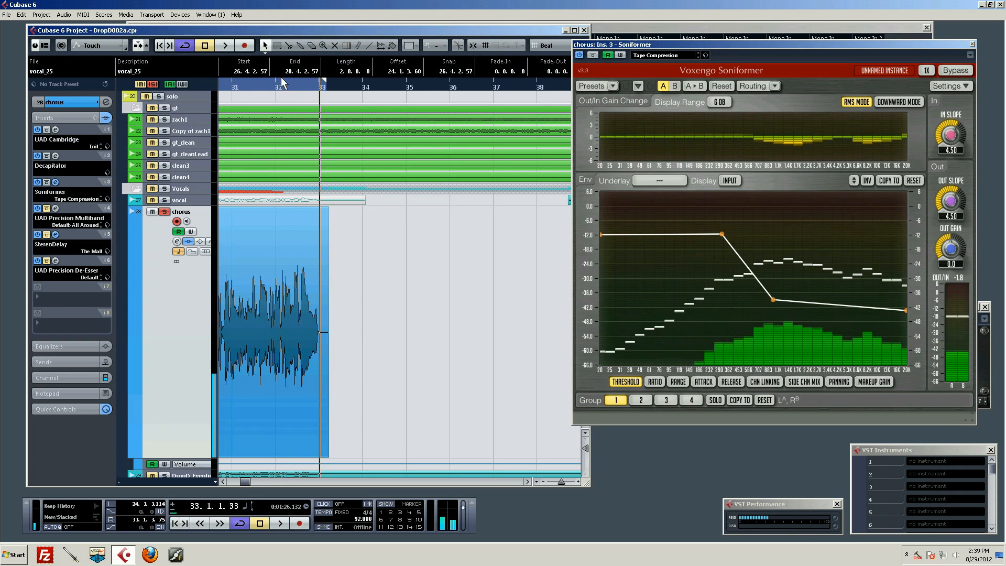
{"action": "left_click_drag", "start_coordinate": [282, 86], "coordinate": [257, 85]}
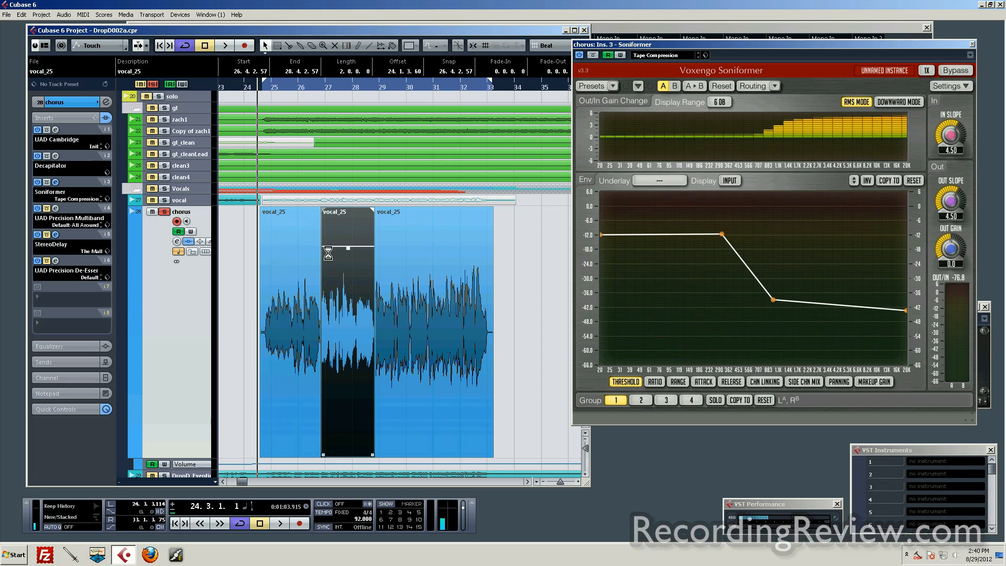
Activate the UAD Precision Multiband insert and show its editor in place of the Soniformer's, turning off the latter's Always on Top.
{"action": "scroll", "coordinate": [245, 320], "scroll_direction": "up", "scroll_amount": 3}
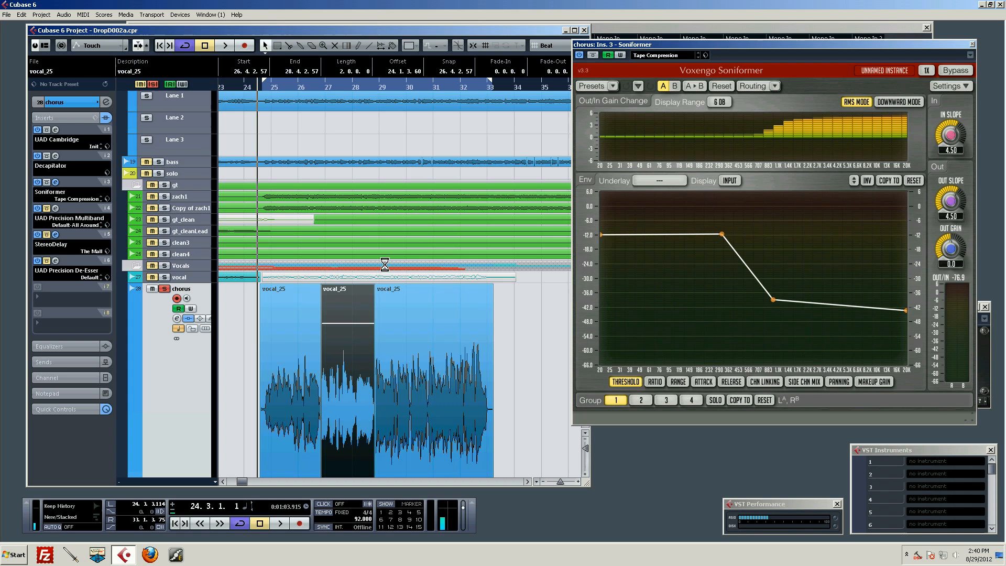
{"action": "scroll", "coordinate": [376, 278], "scroll_direction": "down", "scroll_amount": 6}
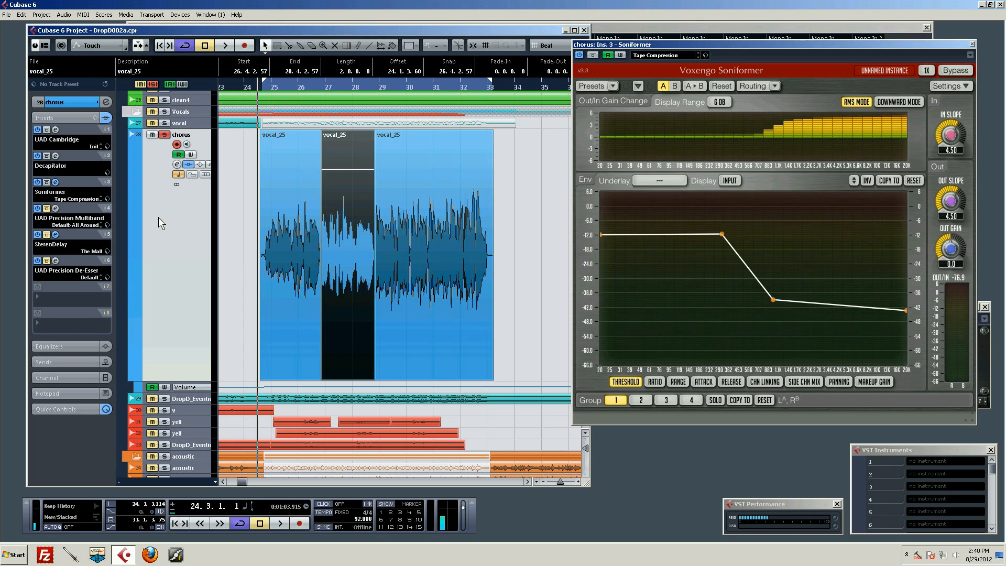
{"action": "left_click", "coordinate": [56, 209]}
{"action": "left_click", "coordinate": [872, 65]}
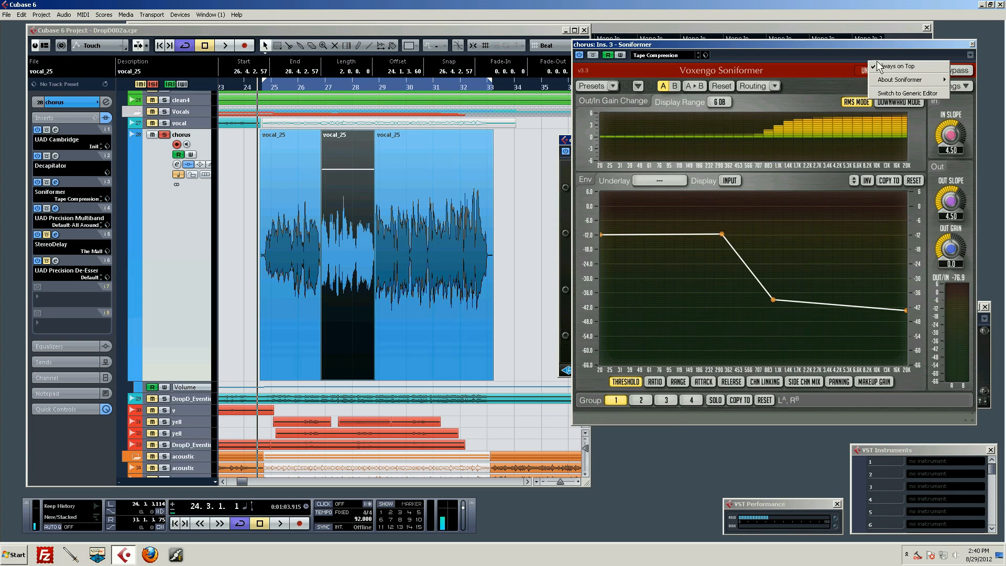
{"action": "left_click", "coordinate": [941, 48]}
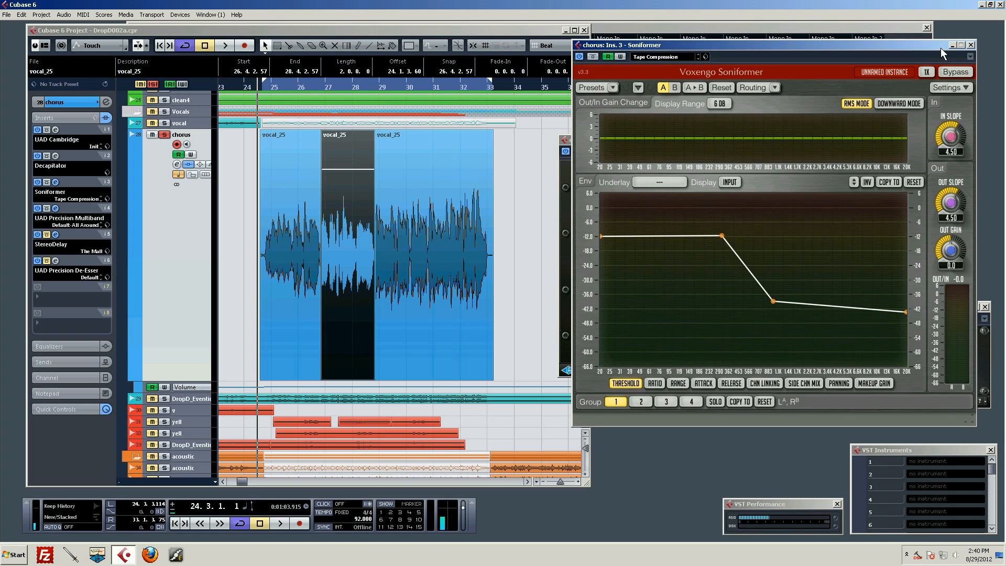
{"action": "left_click", "coordinate": [971, 45]}
{"action": "left_click_drag", "start_coordinate": [723, 138], "coordinate": [769, 96]}
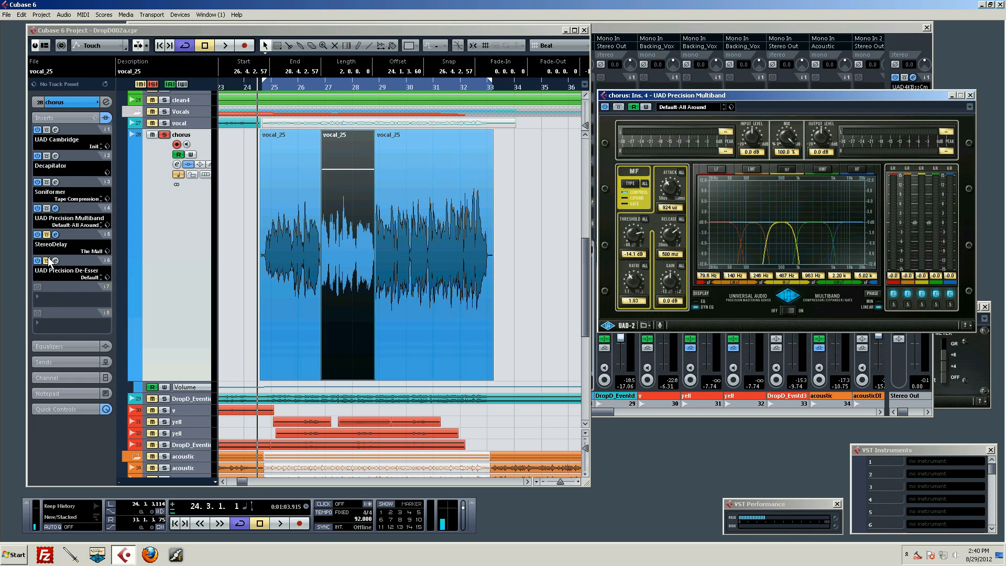
Audition the chorus vocal through the Precision Multiband and display the settings of its LMF band.
{"action": "key", "text": "space"}
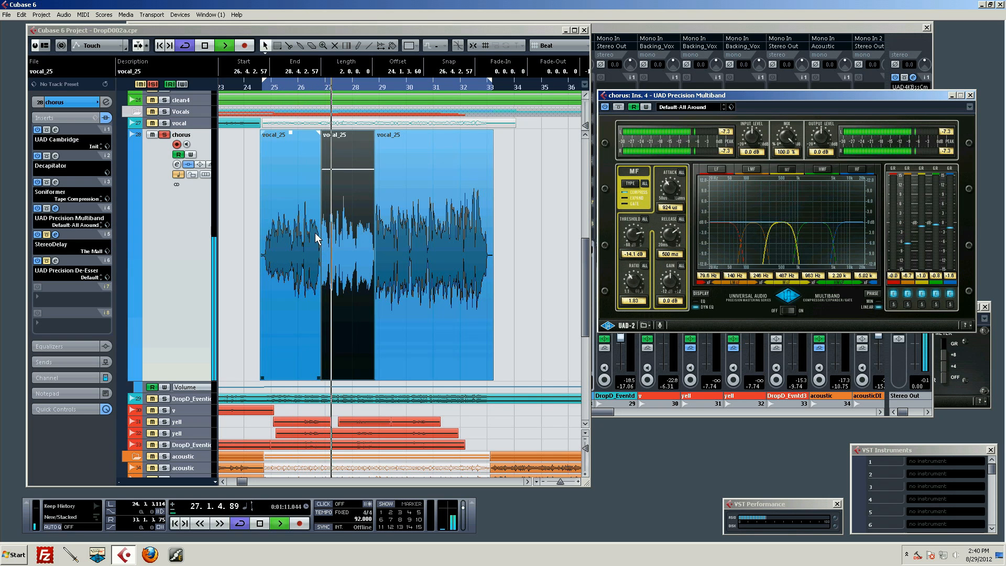
{"action": "key", "text": "space"}
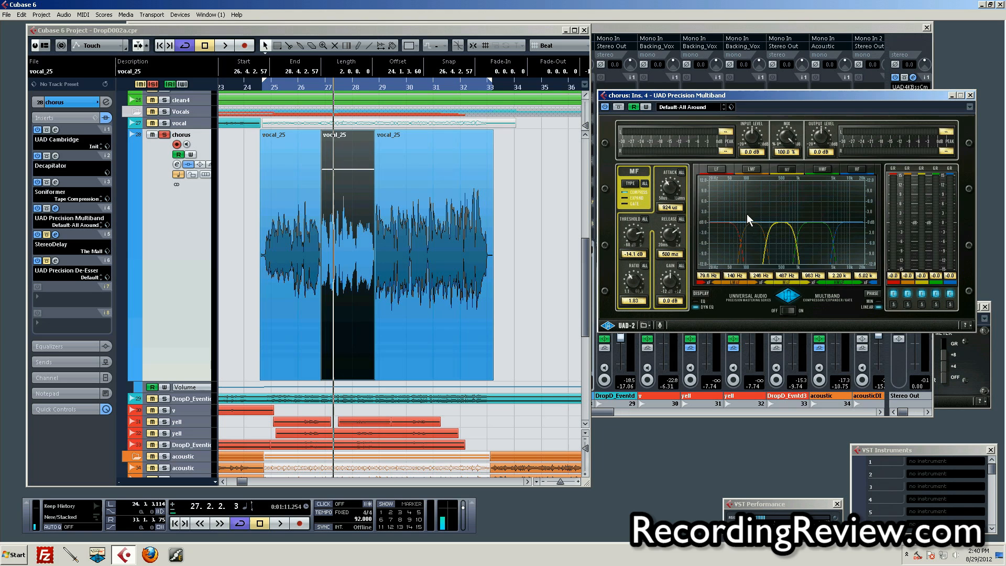
{"action": "left_click", "coordinate": [754, 244]}
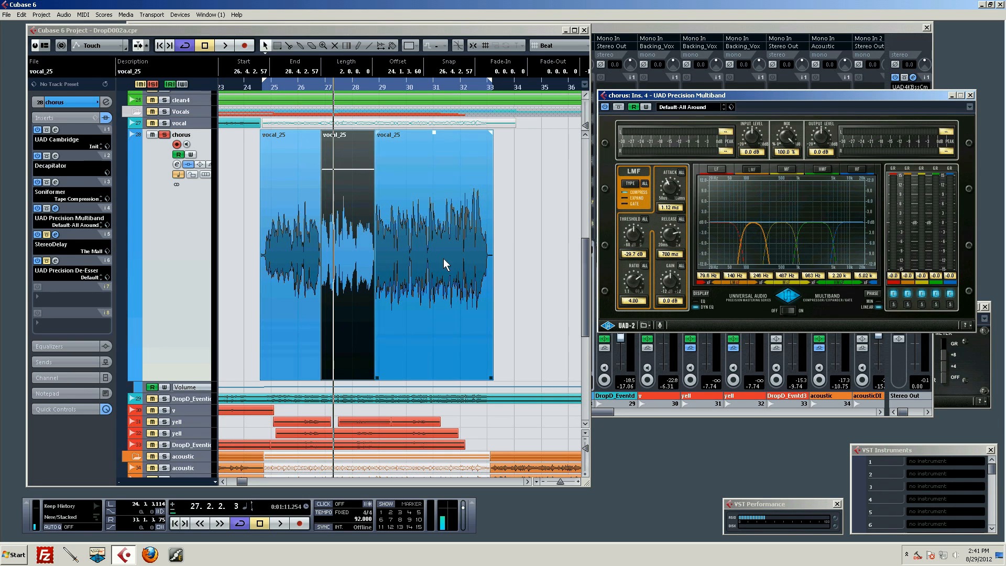
Move the UAD Precision De-Esser ahead of StereoDelay to insert slot 5 and place its editor just over the Multiband's lower edge.
{"action": "left_click_drag", "start_coordinate": [74, 261], "coordinate": [74, 233]}
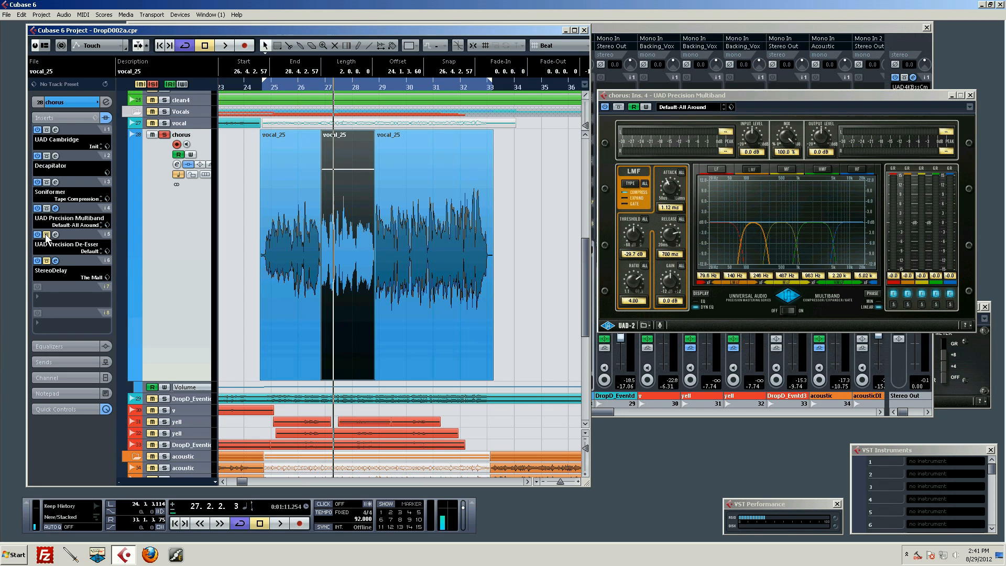
{"action": "left_click", "coordinate": [55, 235]}
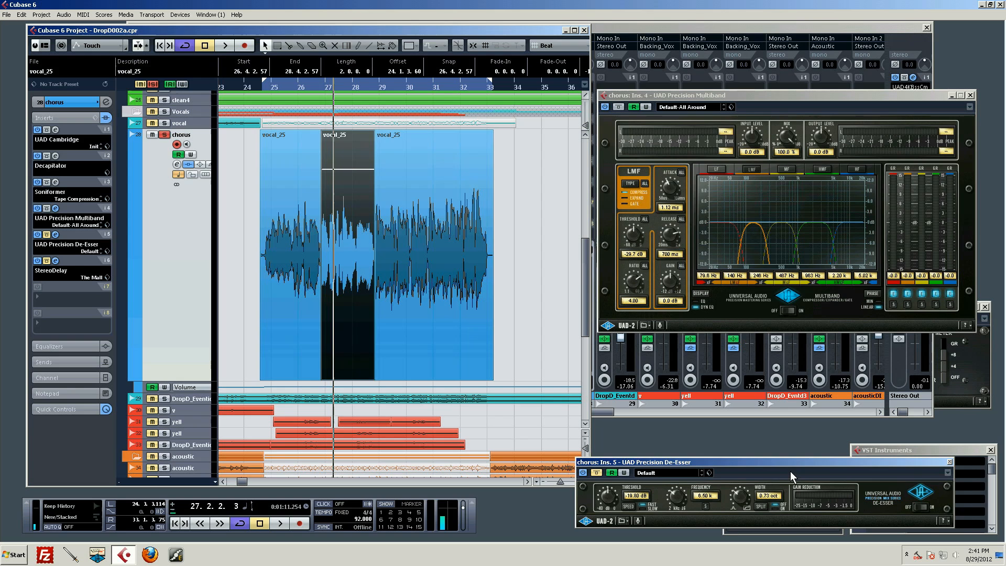
{"action": "left_click_drag", "start_coordinate": [778, 462], "coordinate": [803, 463]}
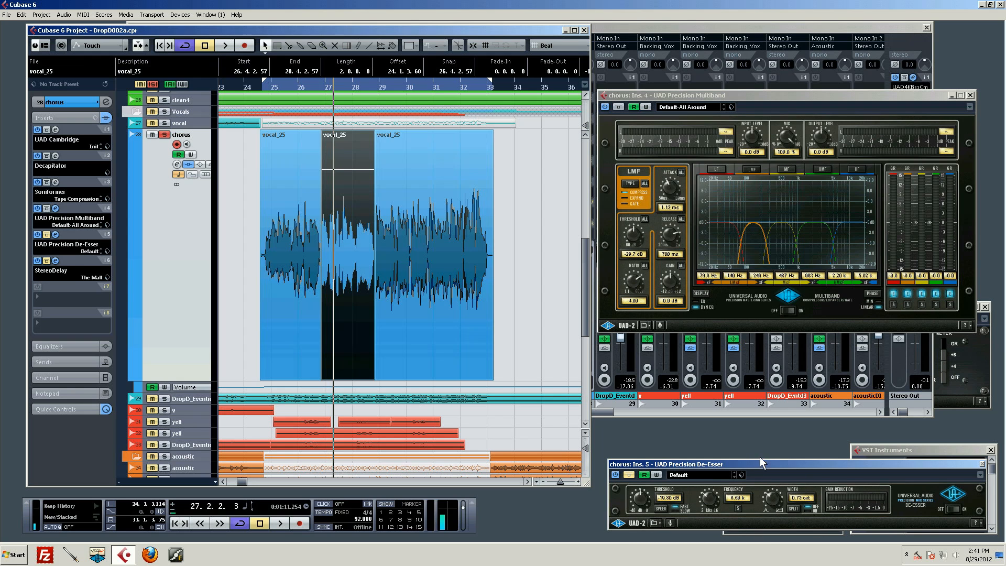
{"action": "left_click_drag", "start_coordinate": [760, 464], "coordinate": [760, 304]}
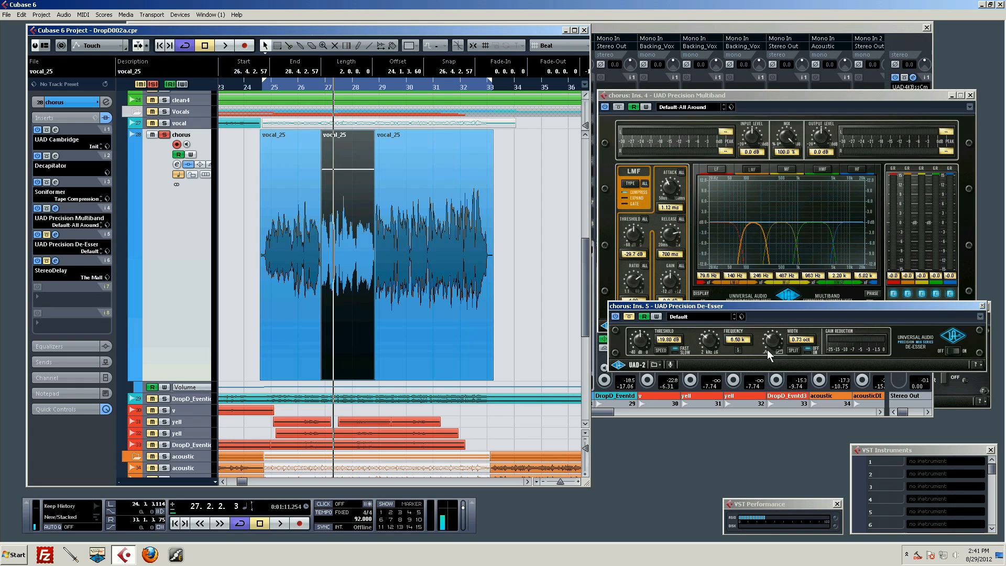
Set the Precision De-Esser's width to 0.53 oct.
{"action": "left_click_drag", "start_coordinate": [771, 343], "coordinate": [778, 322]}
{"action": "left_click_drag", "start_coordinate": [772, 340], "coordinate": [779, 435]}
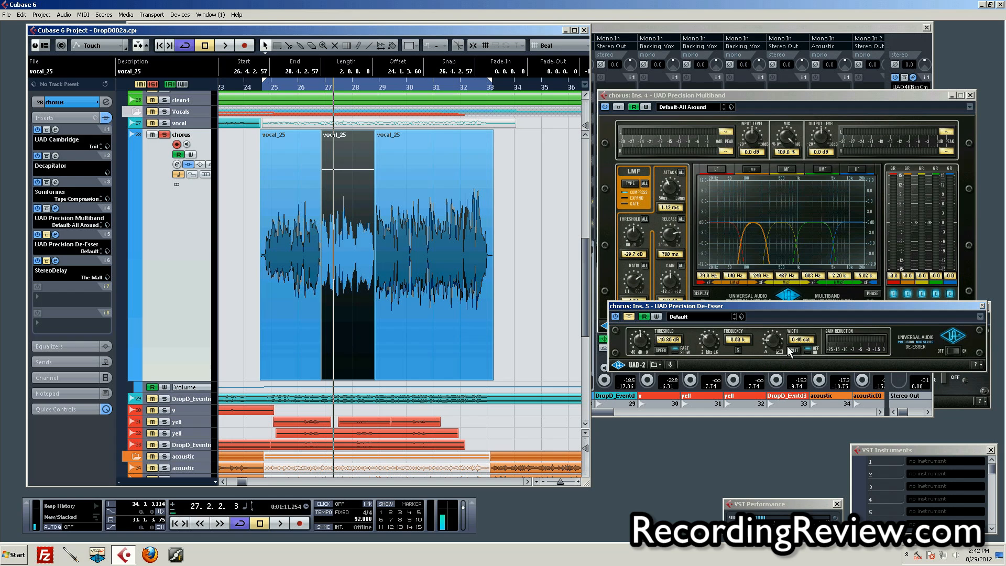
{"action": "left_click_drag", "start_coordinate": [767, 344], "coordinate": [775, 341]}
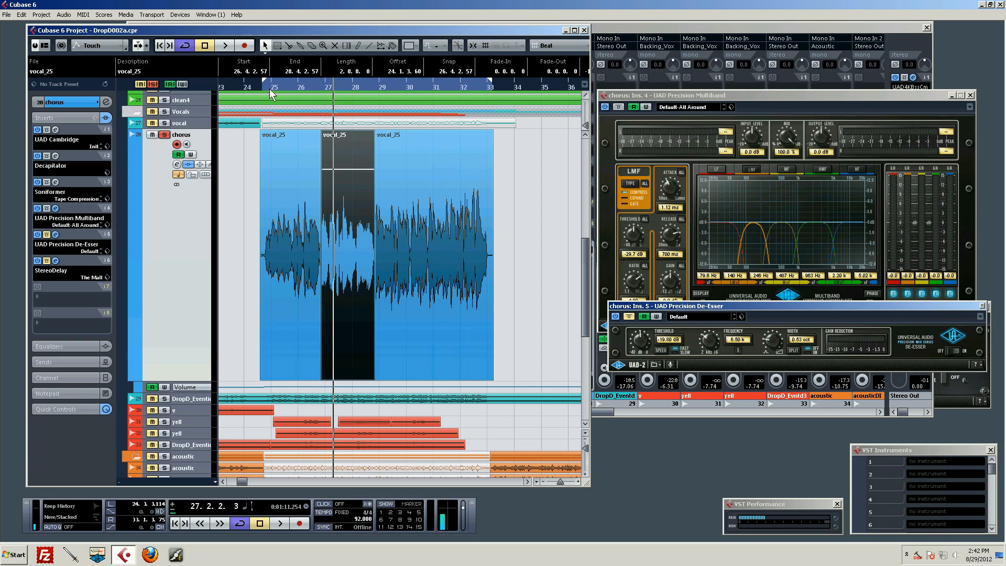
Audition the opening of the chorus vocal with the Precision De-Esser bypassed.
{"action": "left_click_drag", "start_coordinate": [279, 86], "coordinate": [265, 86]}
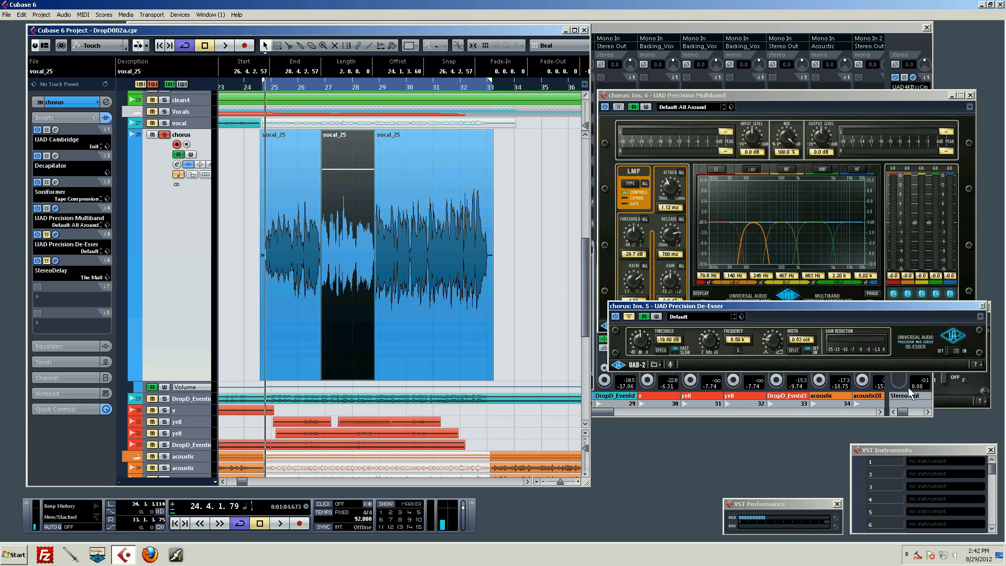
{"action": "key", "text": "space"}
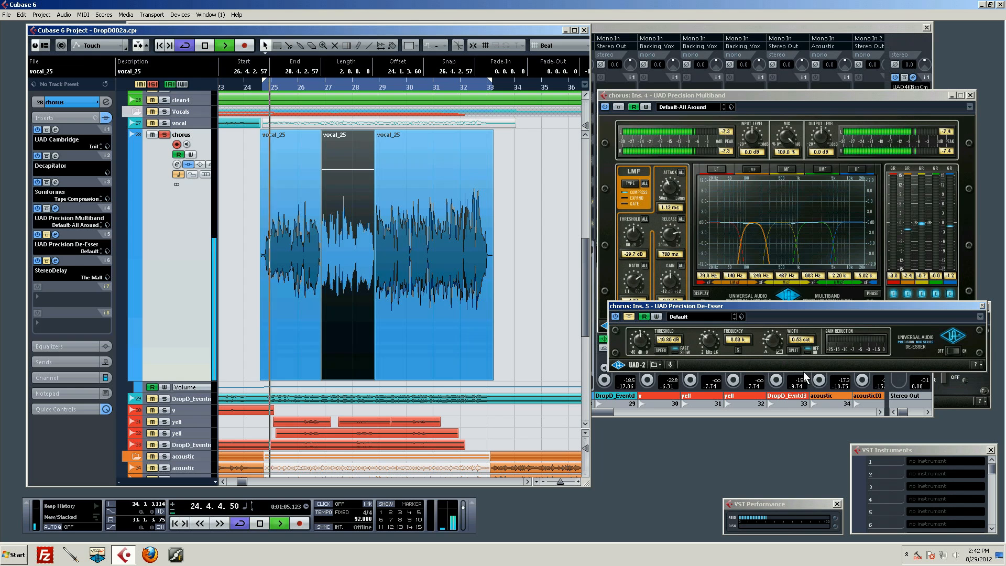
{"action": "key", "text": "space"}
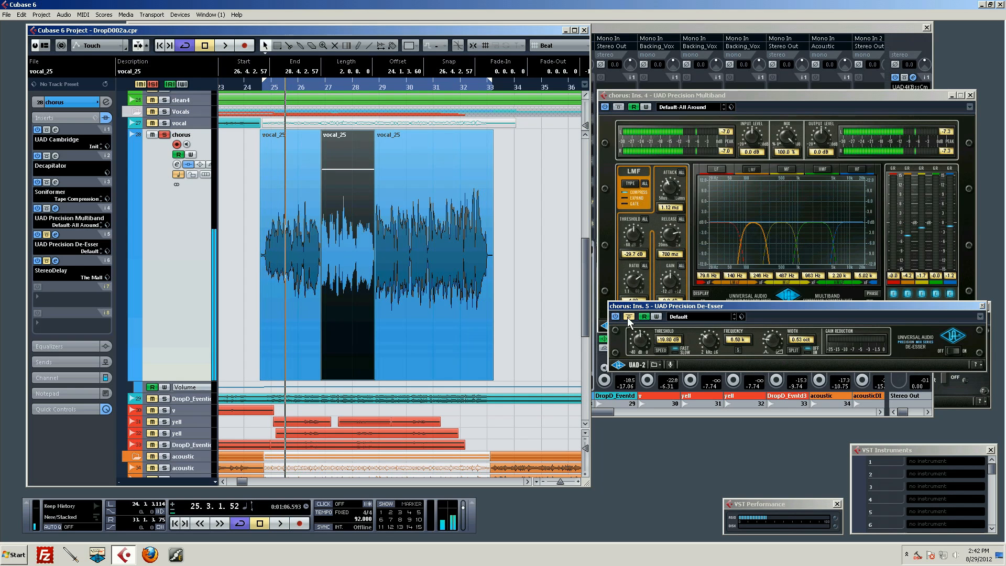
Engage the Precision De-Esser and audition the chorus vocal from its start while setting the threshold to about -18.6 dB.
{"action": "left_click", "coordinate": [457, 255]}
{"action": "left_click_drag", "start_coordinate": [270, 87], "coordinate": [264, 87]}
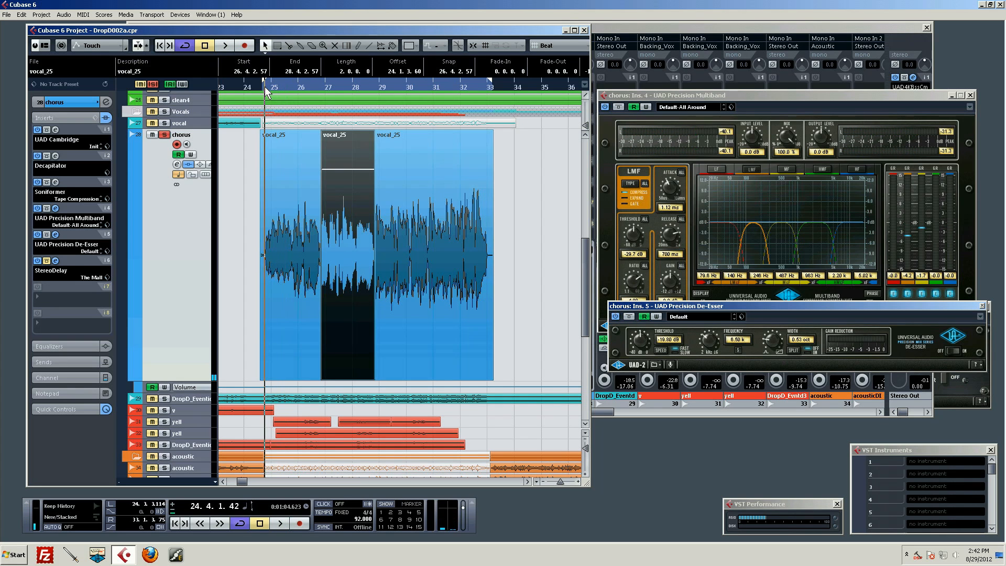
{"action": "key", "text": "space"}
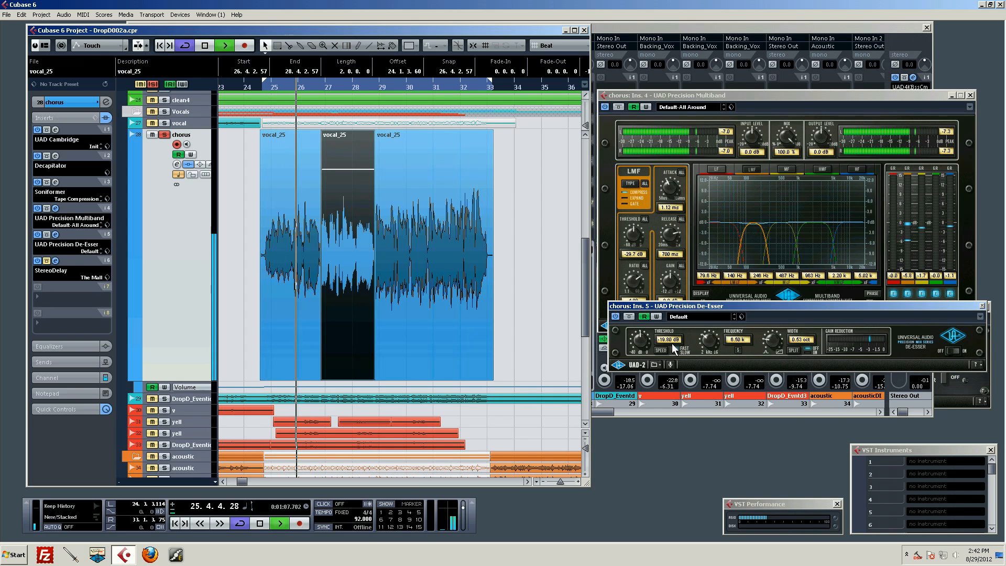
{"action": "left_click_drag", "start_coordinate": [637, 341], "coordinate": [643, 339]}
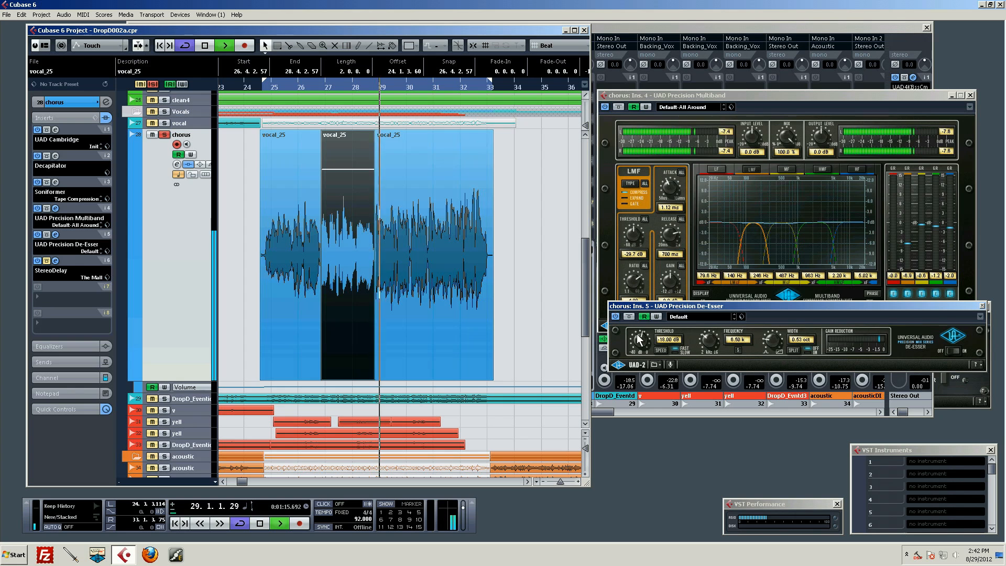
{"action": "left_click_drag", "start_coordinate": [638, 336], "coordinate": [638, 336]}
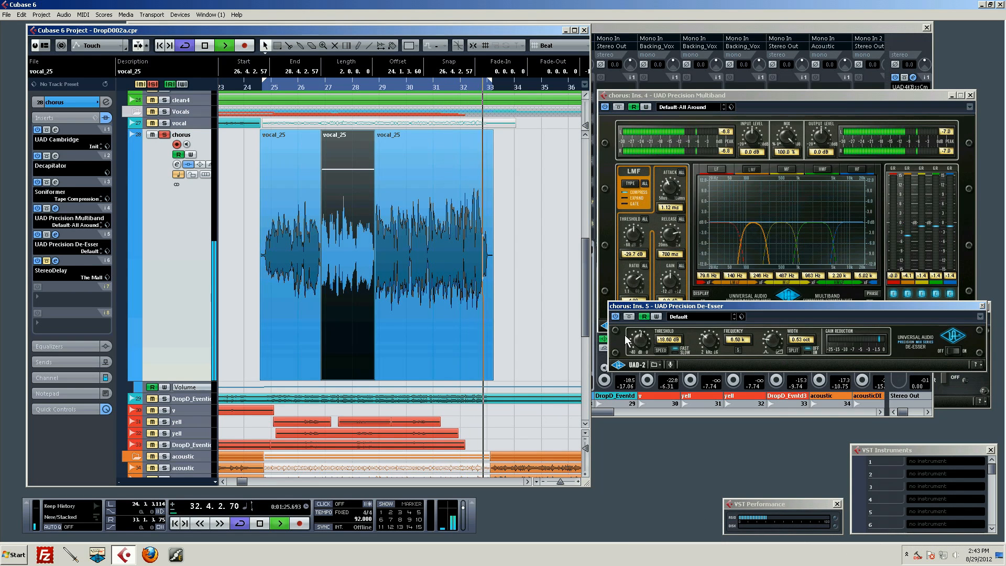
{"action": "key", "text": "space"}
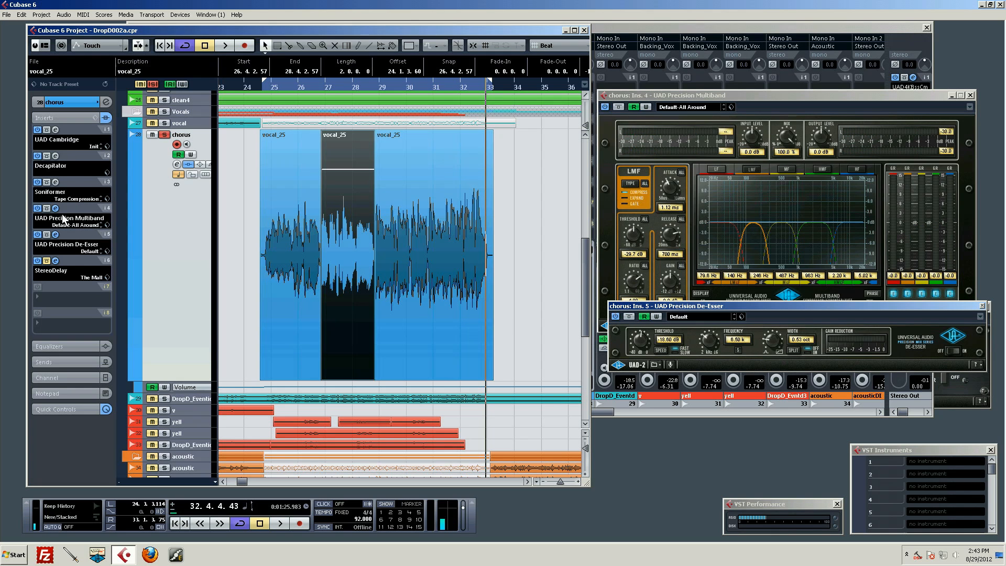
Move the UAD Precision De-Esser to insert slot 2, ahead of Decapitator, and return the playhead to the start of the chorus.
{"action": "left_click_drag", "start_coordinate": [75, 231], "coordinate": [74, 160]}
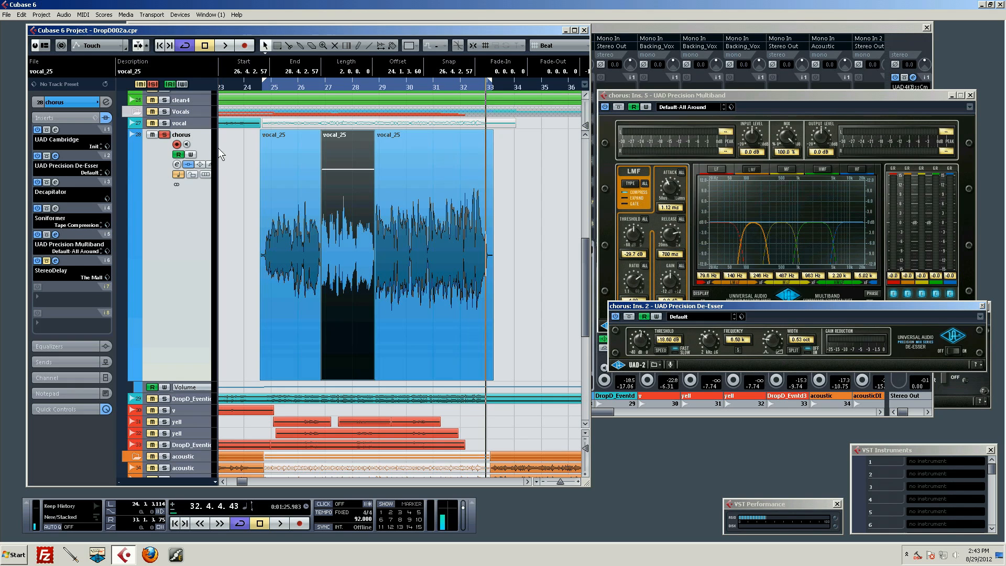
{"action": "left_click_drag", "start_coordinate": [289, 85], "coordinate": [262, 91]}
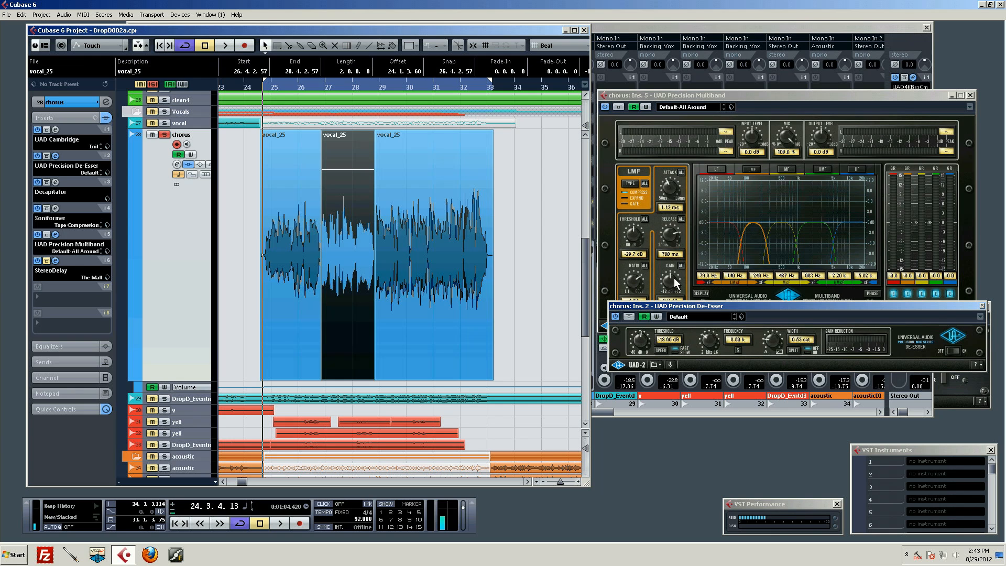
{"action": "left_click_drag", "start_coordinate": [736, 306], "coordinate": [734, 312]}
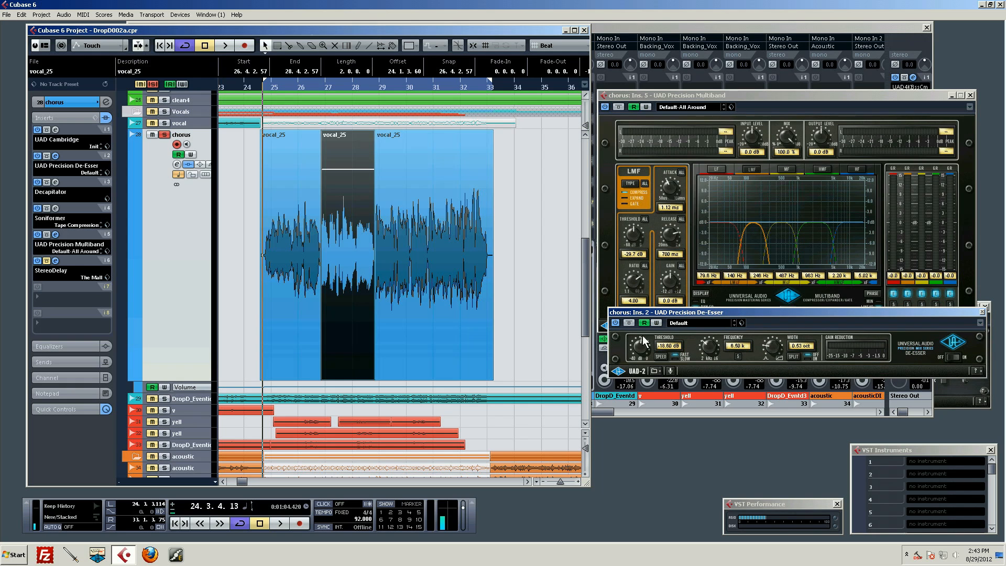
Audition the chorus vocal while setting the Precision De-Esser's threshold to -26.00 dB.
{"action": "key", "text": "space"}
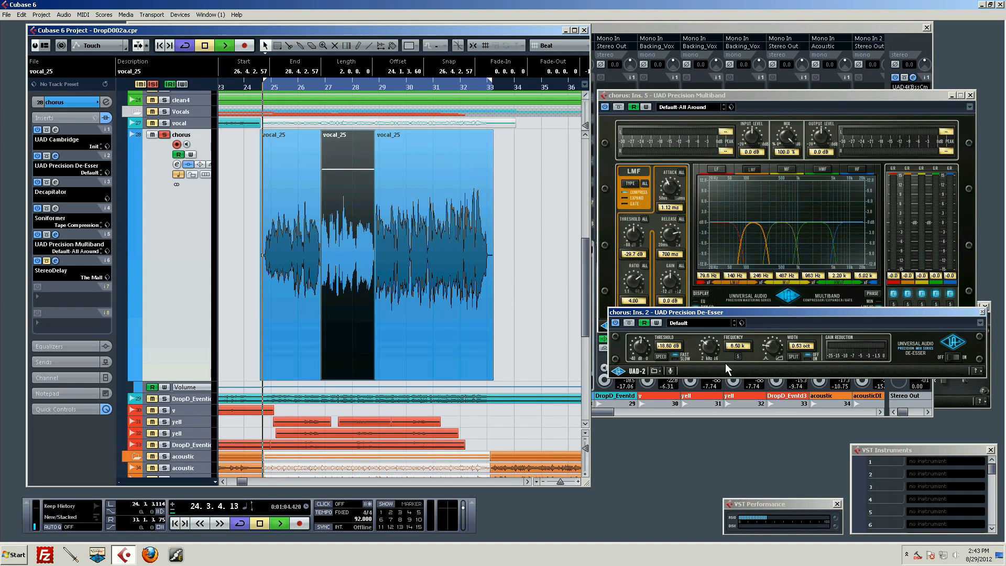
{"action": "left_click_drag", "start_coordinate": [639, 344], "coordinate": [642, 369]}
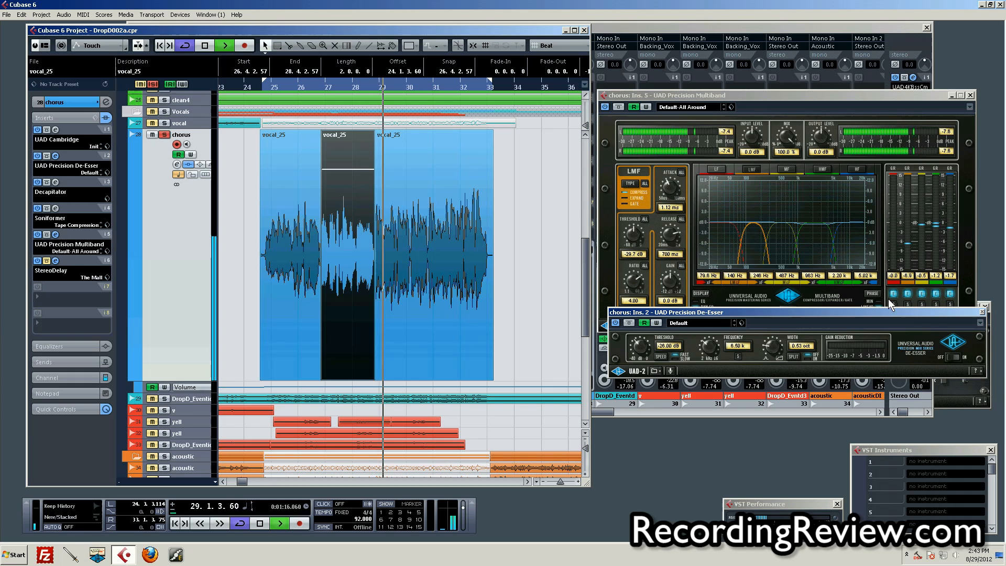
{"action": "key", "text": "space"}
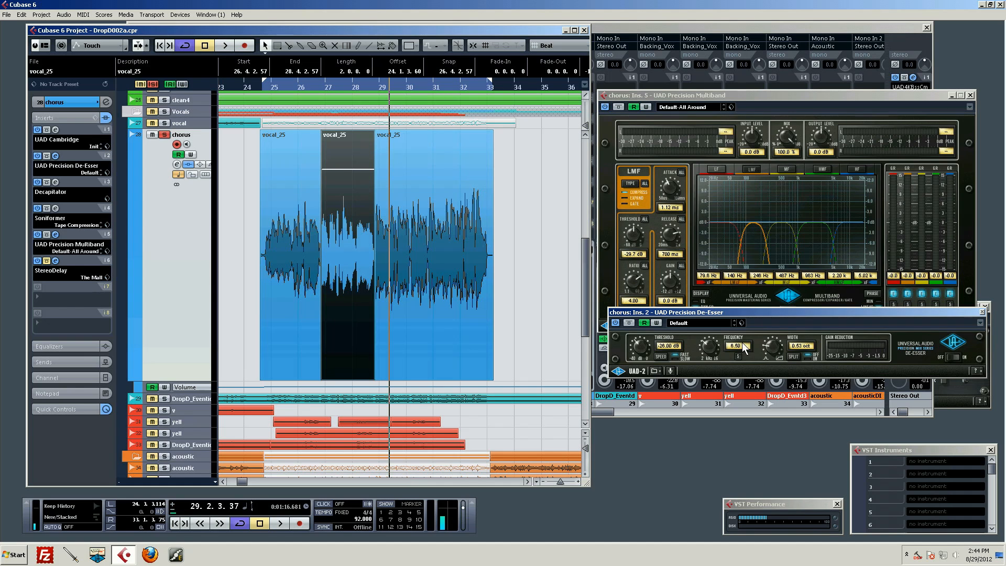
{"action": "left_click_drag", "start_coordinate": [781, 312], "coordinate": [774, 308]}
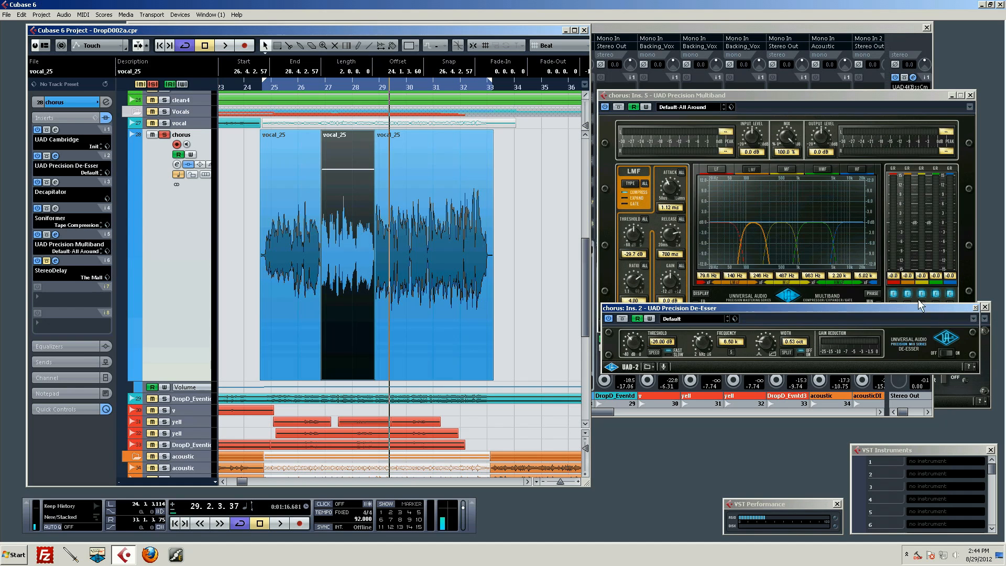
Activate StereoDelay with the preset The Mall on the chorus track, display its editor, and place the playhead at bar 24.
{"action": "left_click", "coordinate": [55, 261]}
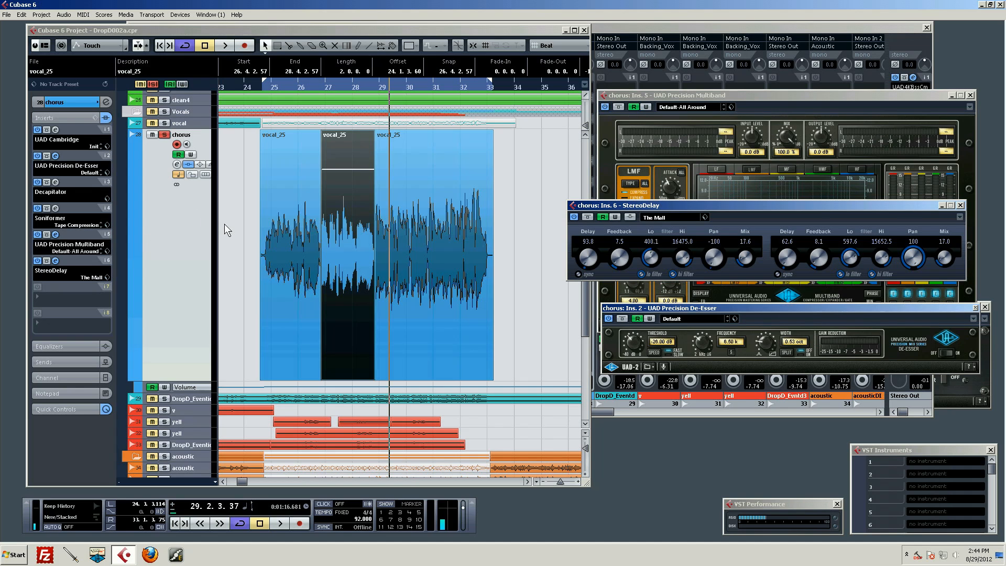
{"action": "left_click_drag", "start_coordinate": [303, 84], "coordinate": [283, 76]}
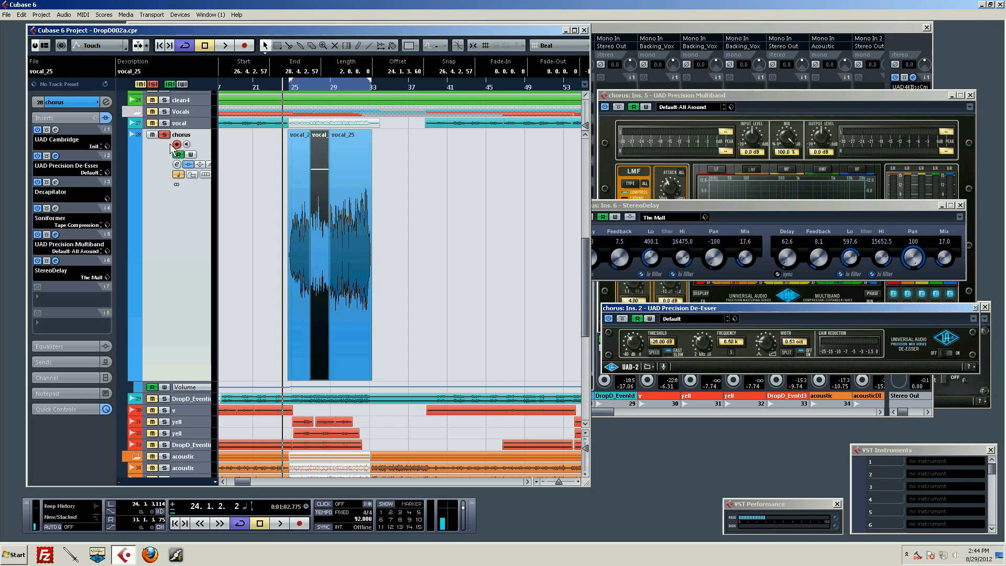
Examine the verse vocal track beside the chorus vocal and reselect the chorus track.
{"action": "left_click", "coordinate": [194, 124]}
{"action": "left_click", "coordinate": [245, 196]}
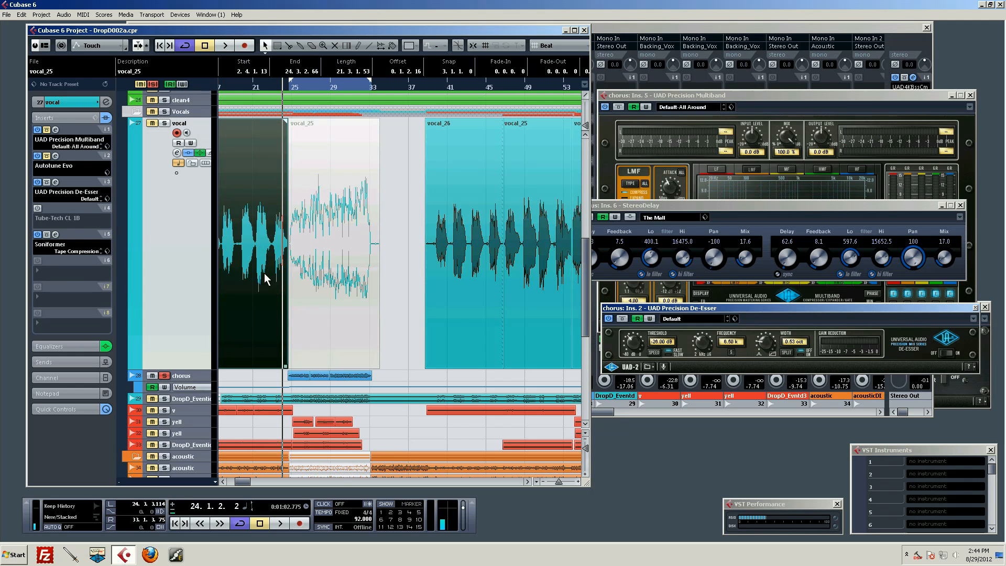
{"action": "left_click", "coordinate": [317, 376]}
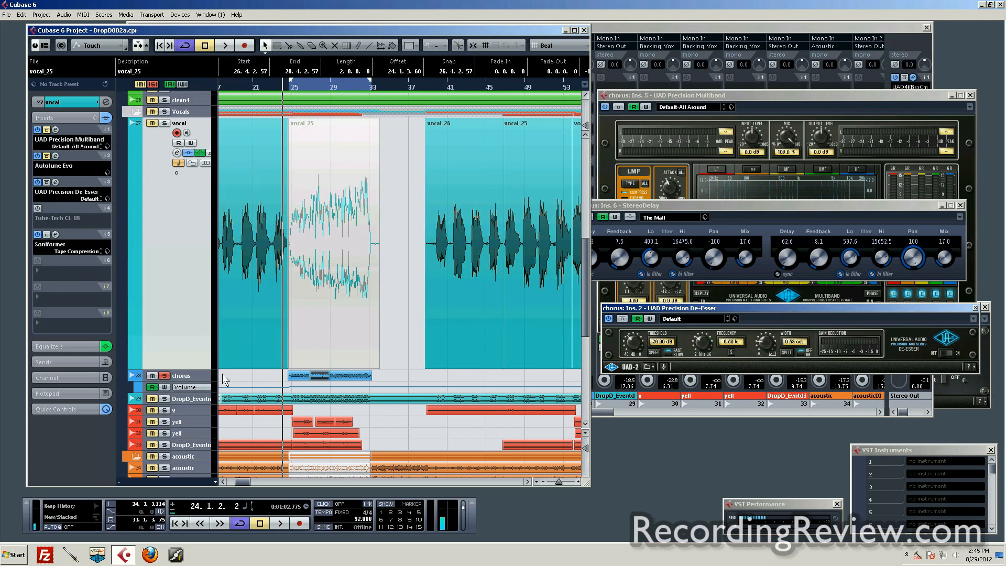
{"action": "left_click", "coordinate": [197, 373]}
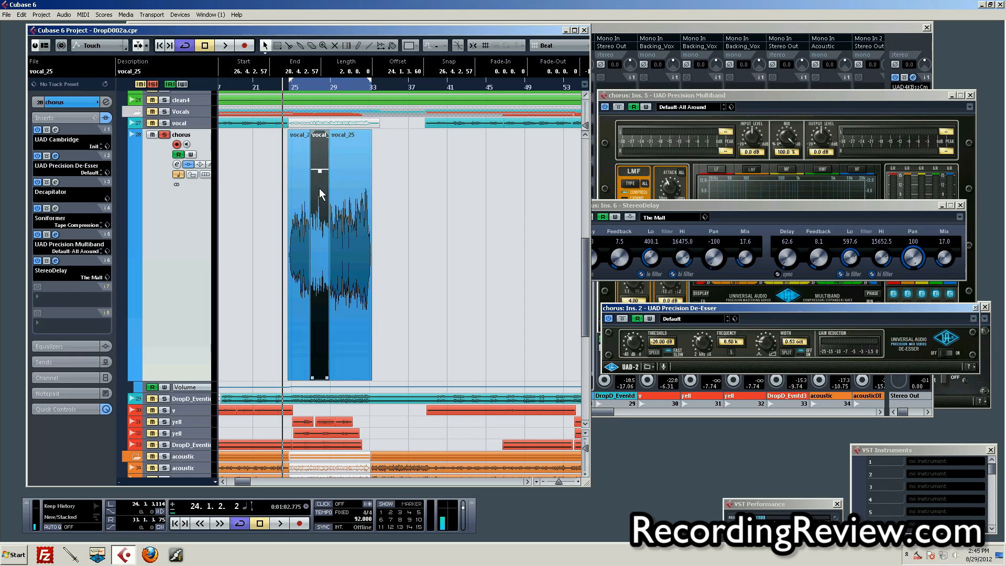
Audition the soloed chorus vocal from bar 24 with StereoDelay active.
{"action": "scroll", "coordinate": [366, 256], "scroll_direction": "down", "scroll_amount": 3}
{"action": "scroll", "coordinate": [362, 250], "scroll_direction": "up", "scroll_amount": 4}
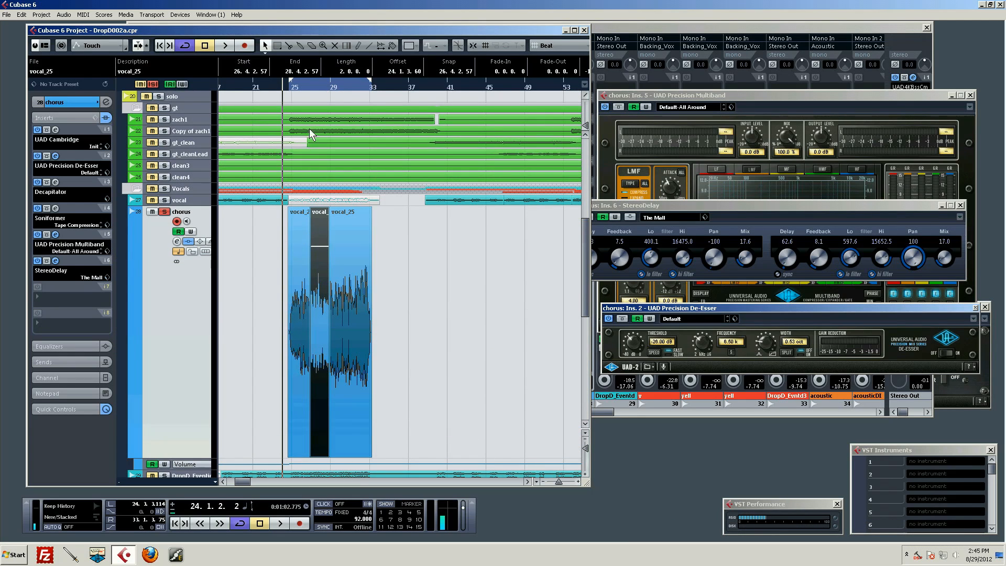
{"action": "key", "text": "space"}
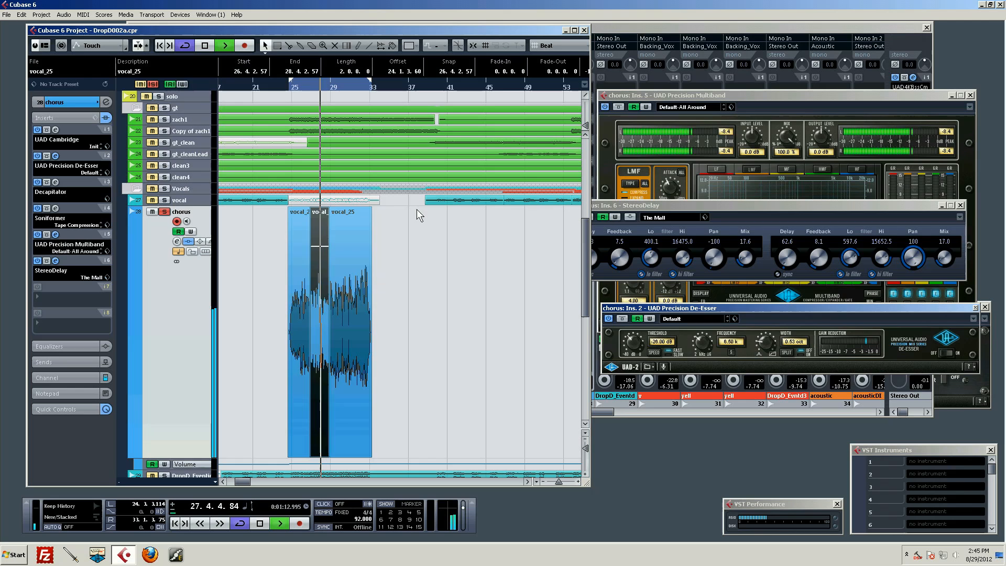
{"action": "scroll", "coordinate": [417, 209], "scroll_direction": "down", "scroll_amount": 3}
{"action": "key", "text": "space"}
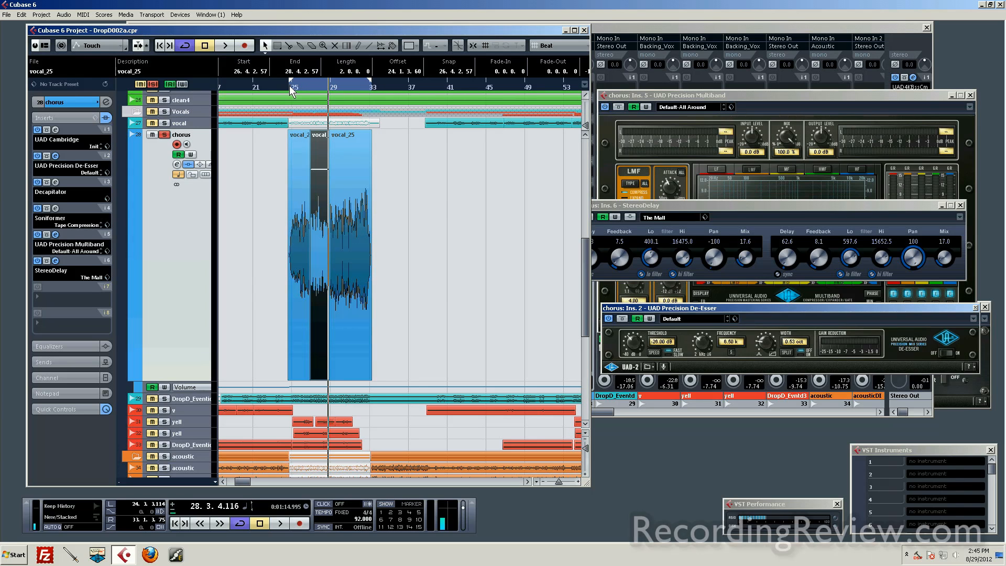
Unsolo the chorus track and audition it within the full mix from bar 29 with StereoDelay active.
{"action": "left_click", "coordinate": [164, 135]}
{"action": "left_click_drag", "start_coordinate": [337, 87], "coordinate": [323, 108]}
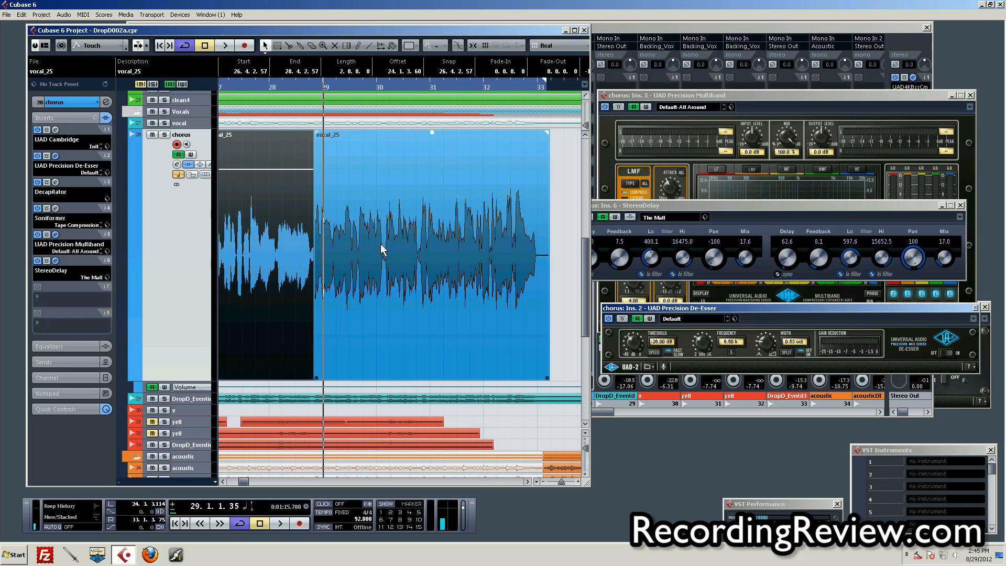
{"action": "scroll", "coordinate": [387, 243], "scroll_direction": "up", "scroll_amount": 3}
{"action": "scroll", "coordinate": [388, 243], "scroll_direction": "down", "scroll_amount": 3}
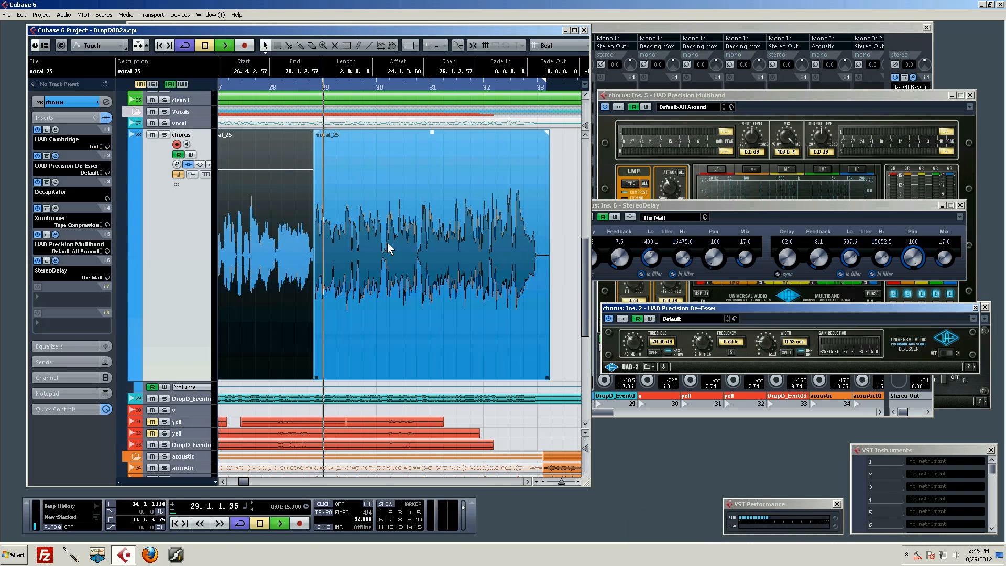
{"action": "key", "text": "space"}
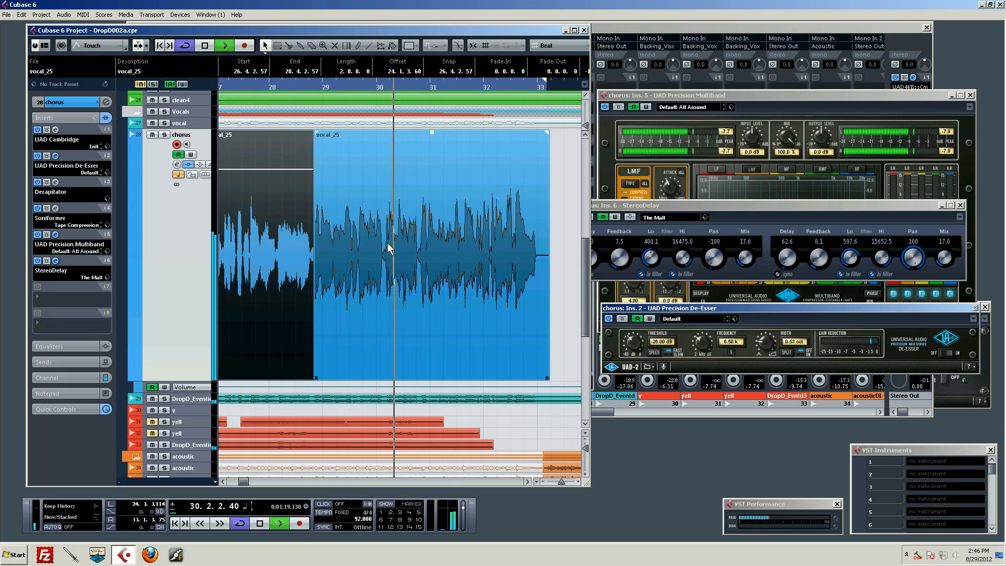
Bypass StereoDelay, replay the last part of the chorus in the full mix for comparison, and reactivate the delay.
{"action": "left_click", "coordinate": [779, 213]}
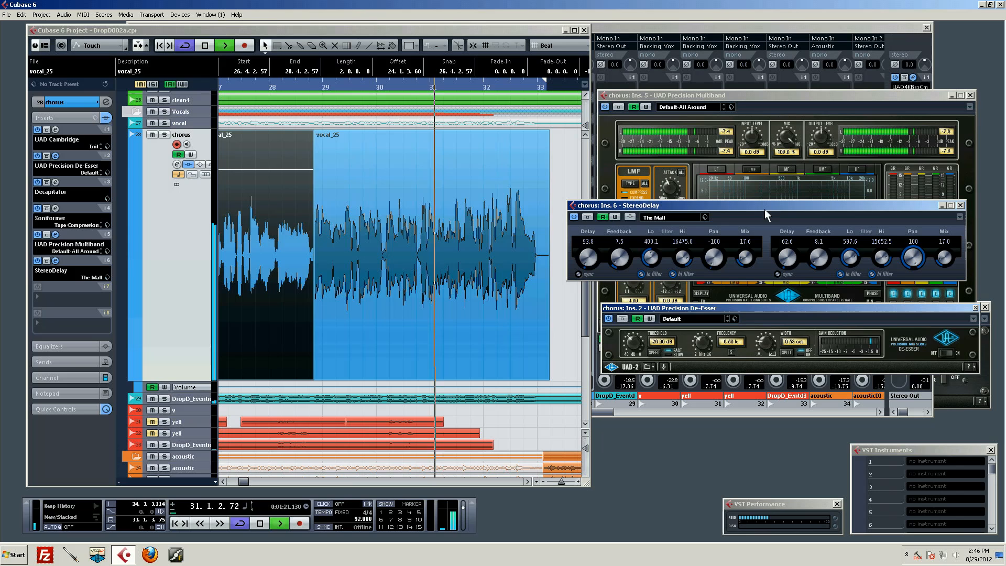
{"action": "key", "text": "space"}
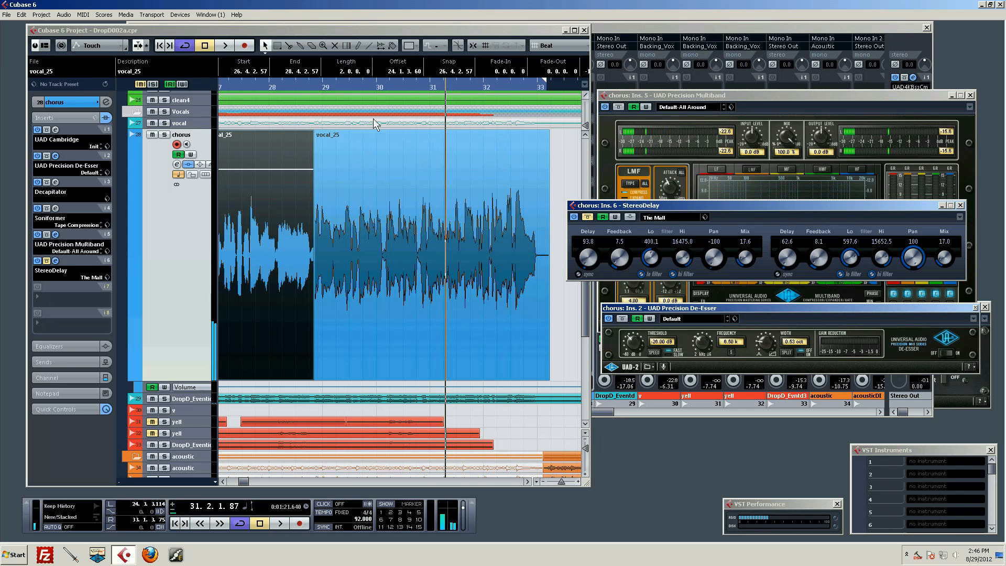
{"action": "left_click", "coordinate": [313, 84]}
{"action": "key", "text": "space"}
{"action": "key", "text": "space"}
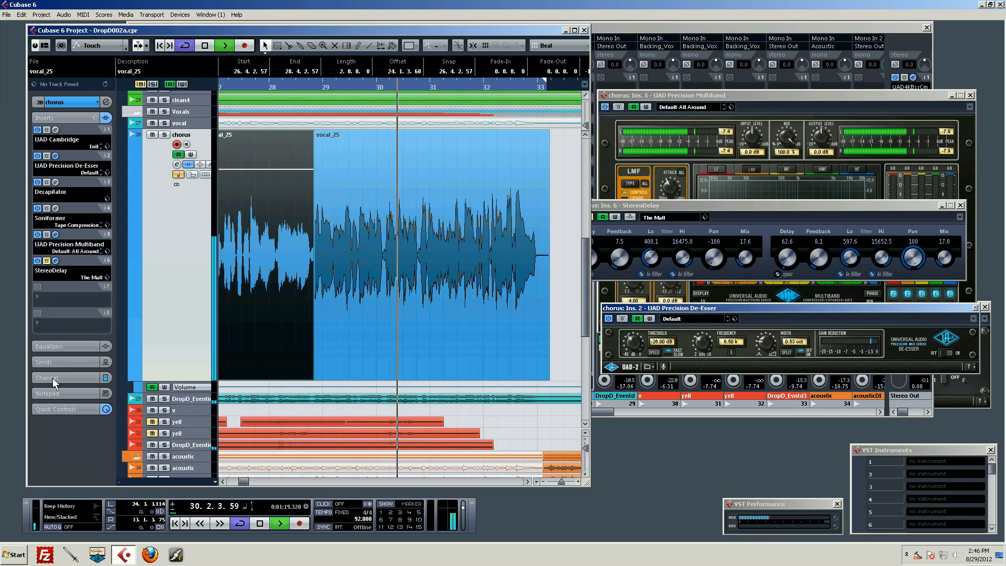
{"action": "key", "text": "space"}
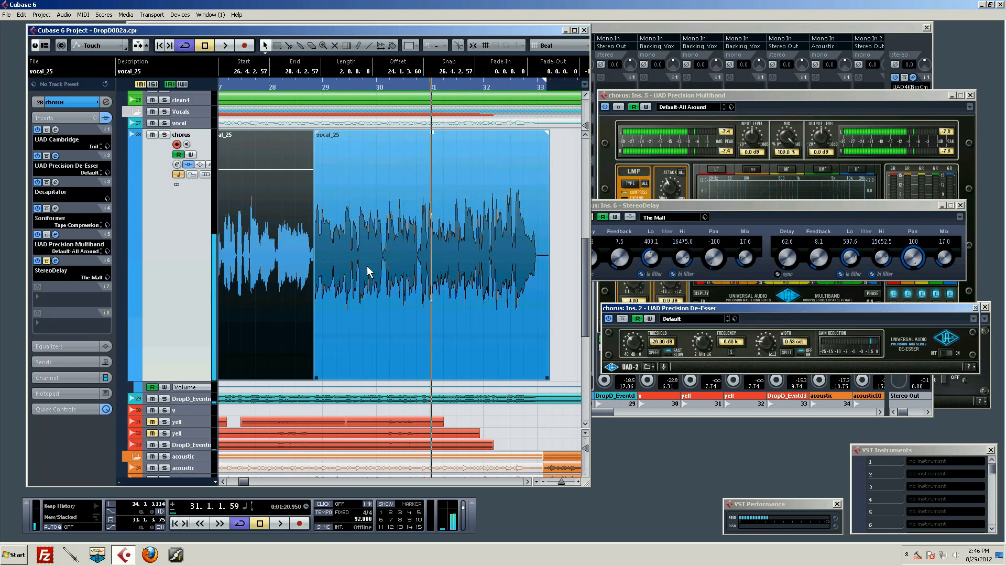
{"action": "left_click", "coordinate": [725, 205]}
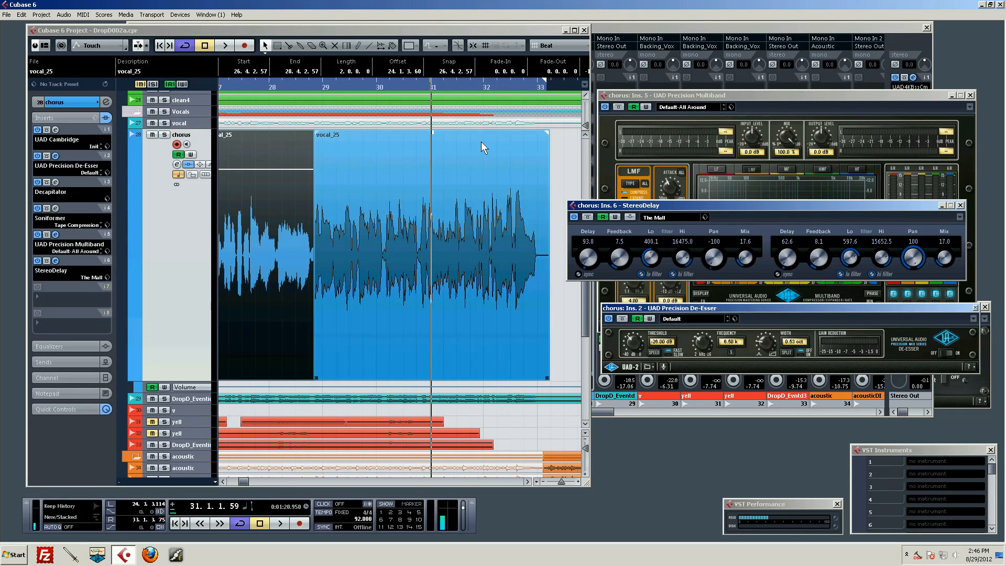
{"action": "left_click_drag", "start_coordinate": [408, 84], "coordinate": [410, 74]}
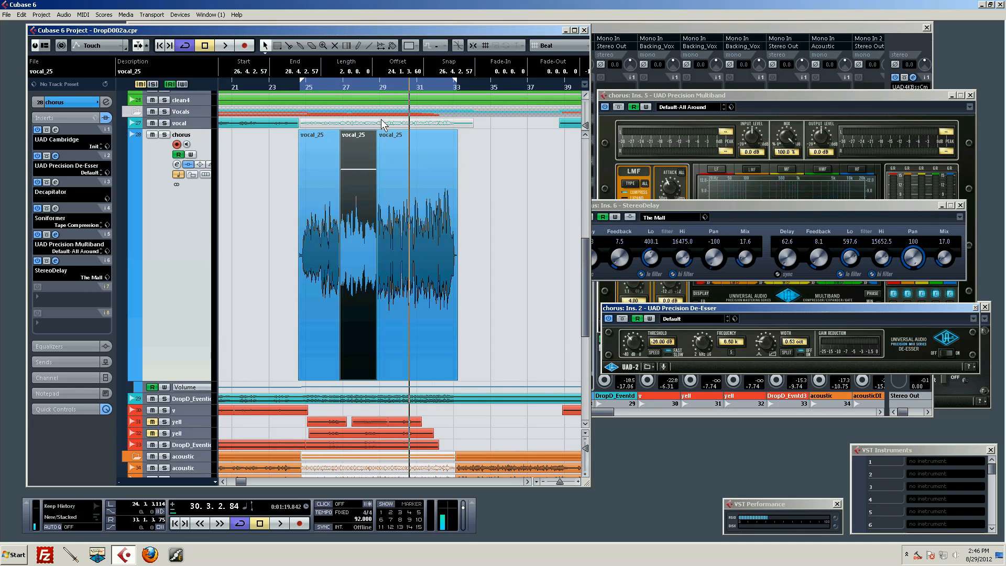
{"action": "left_click", "coordinate": [757, 219]}
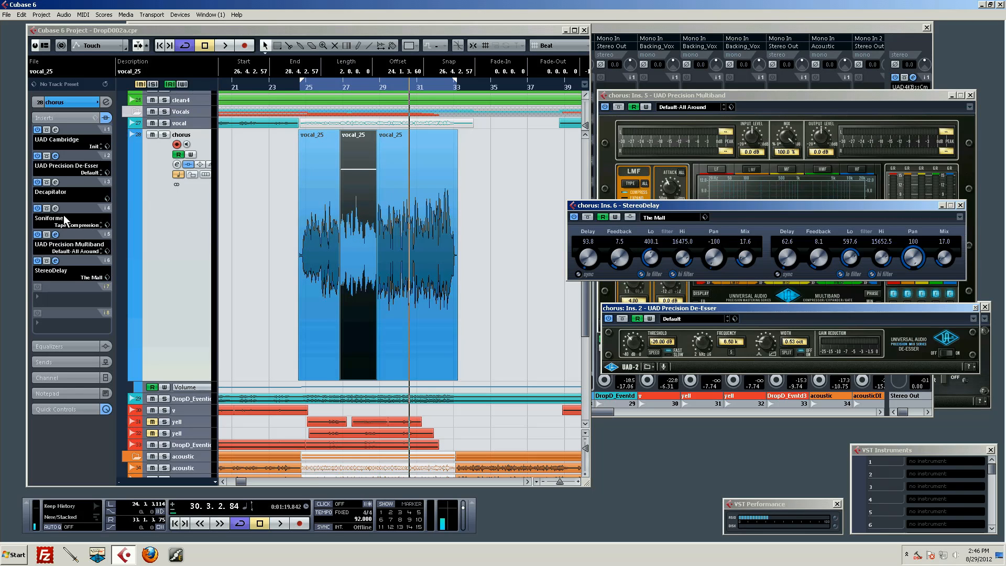
{"action": "left_click", "coordinate": [181, 228]}
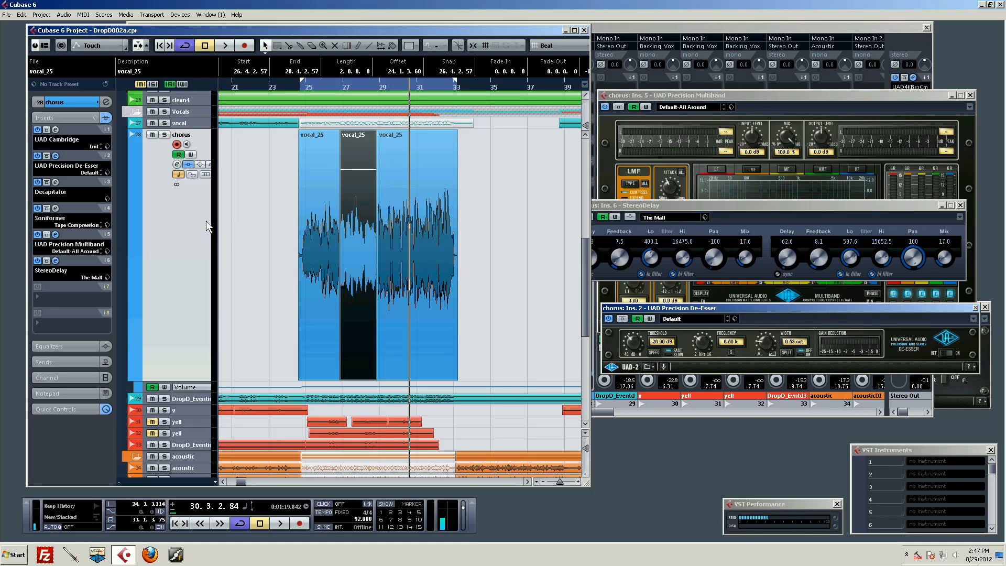
{"action": "scroll", "coordinate": [184, 252], "scroll_direction": "down", "scroll_amount": 3}
{"action": "scroll", "coordinate": [194, 248], "scroll_direction": "up", "scroll_amount": 4}
{"action": "scroll", "coordinate": [318, 226], "scroll_direction": "down", "scroll_amount": 4}
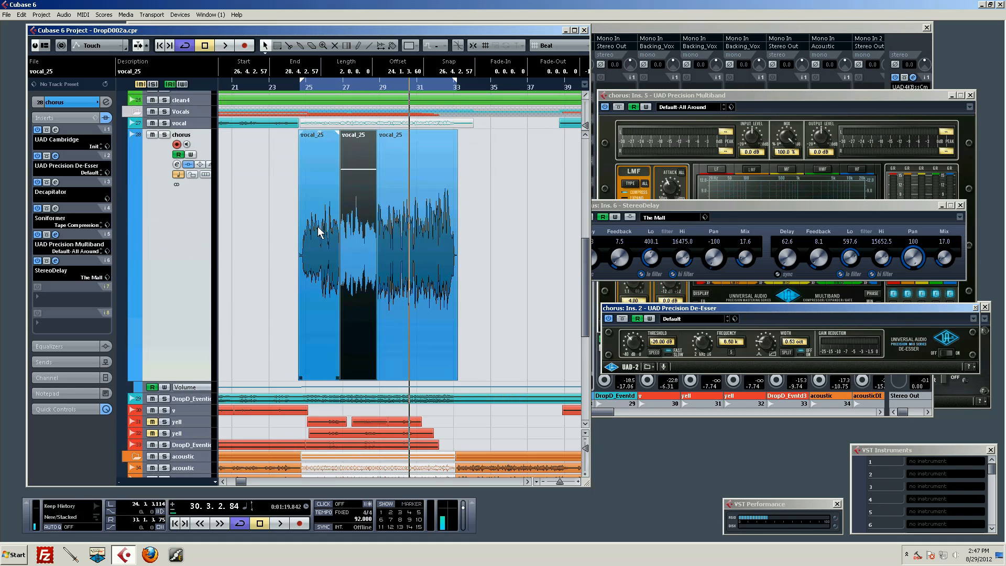
{"action": "scroll", "coordinate": [513, 218], "scroll_direction": "up", "scroll_amount": 4}
{"action": "scroll", "coordinate": [520, 219], "scroll_direction": "down", "scroll_amount": 2}
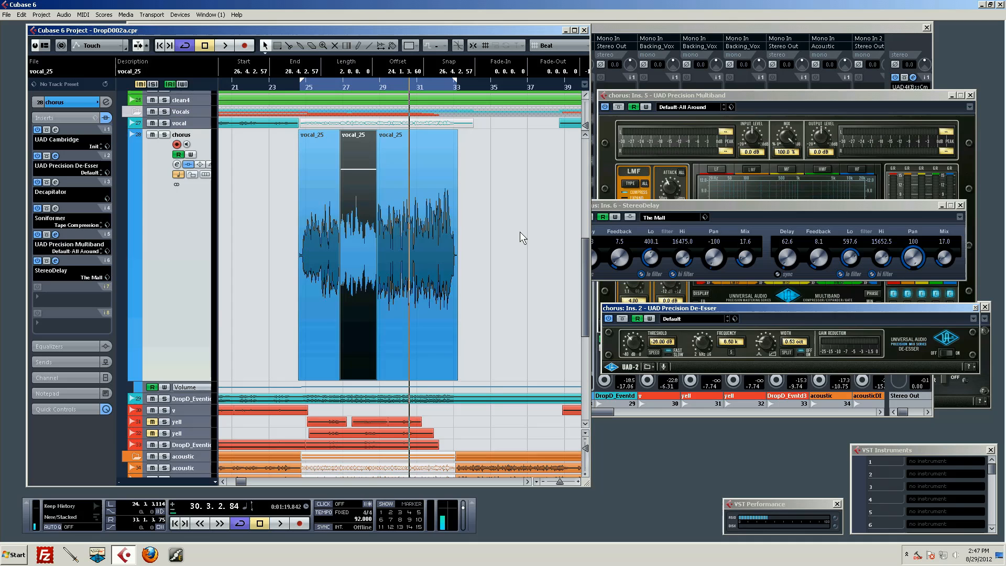
{"action": "scroll", "coordinate": [520, 232], "scroll_direction": "down", "scroll_amount": 2}
{"action": "scroll", "coordinate": [505, 237], "scroll_direction": "up", "scroll_amount": 4}
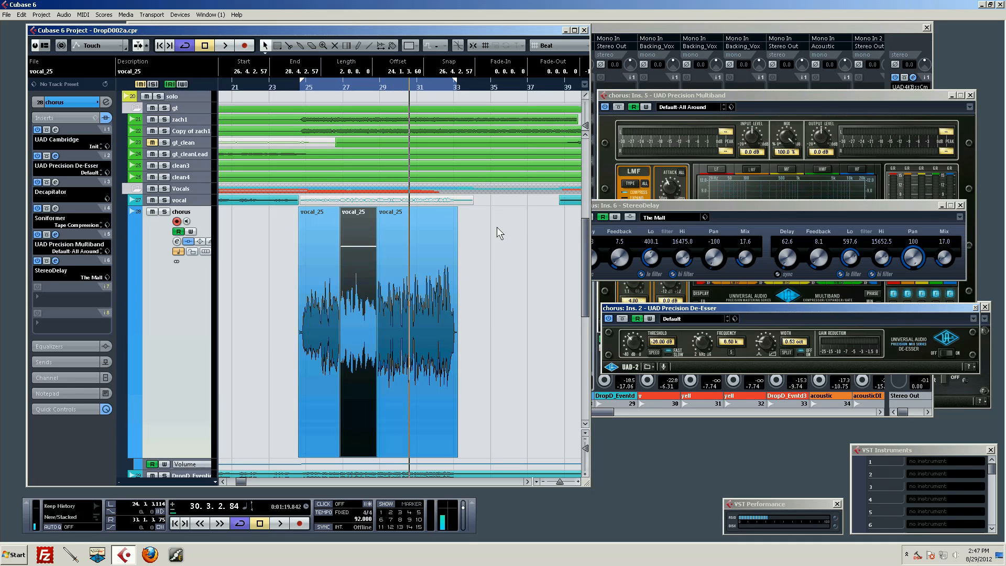